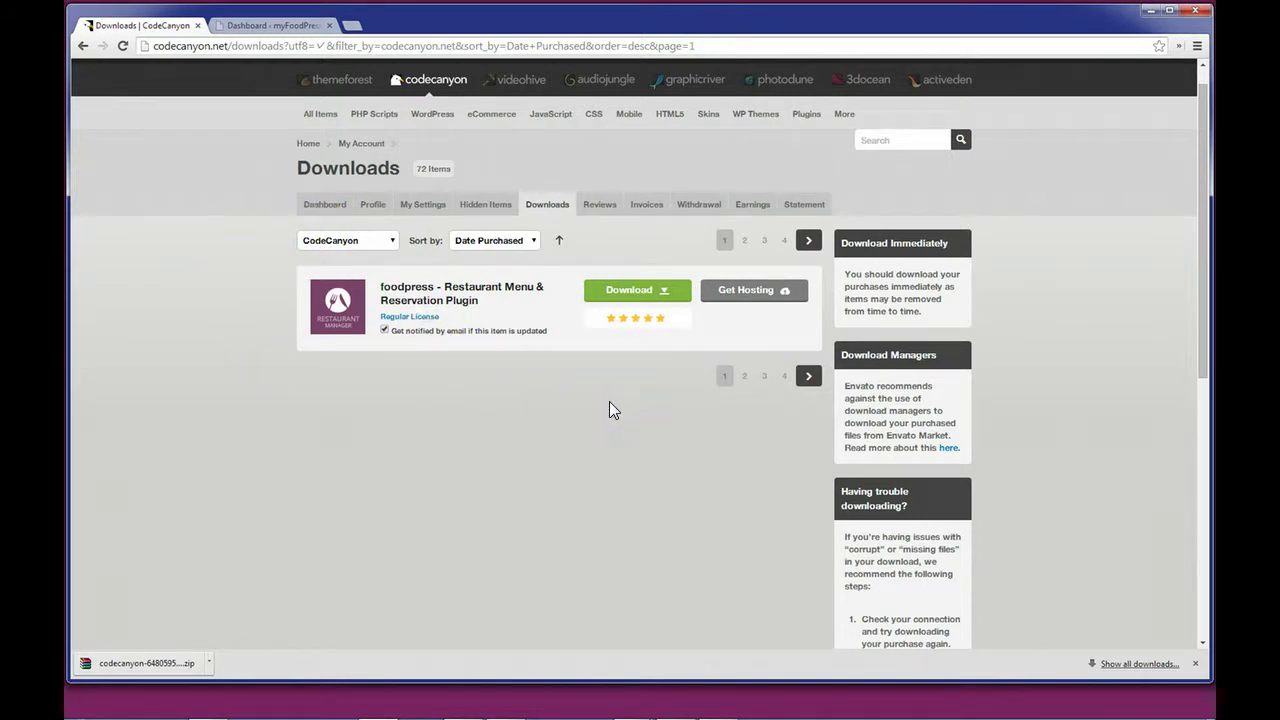
Download all files and documentation for the foodpress plugin and open the downloaded archive
mouse_move(645, 290)
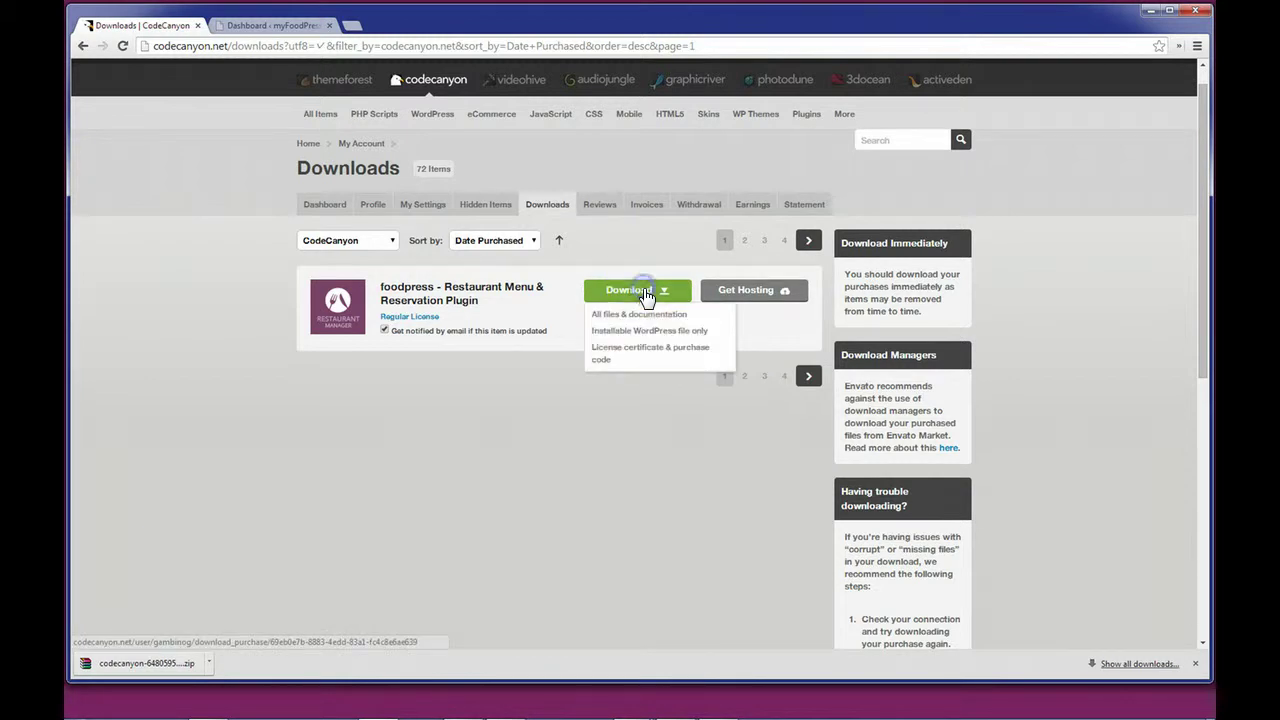
click(645, 316)
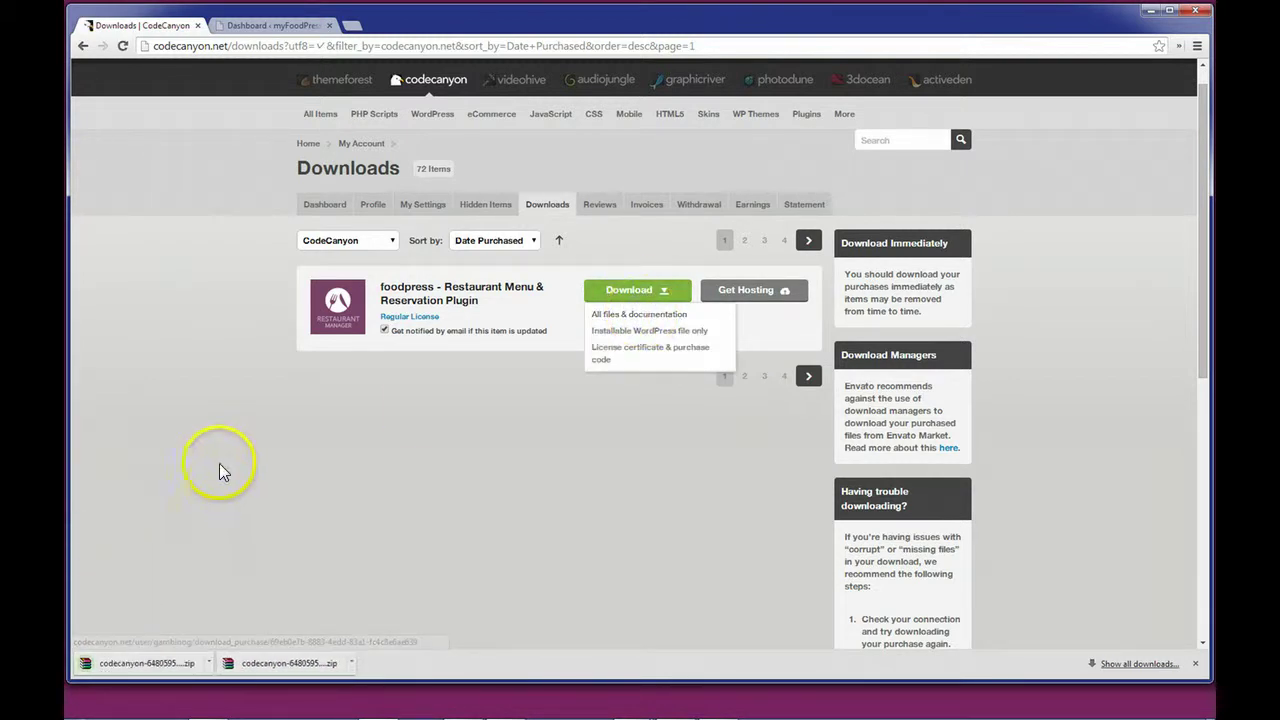
click(150, 665)
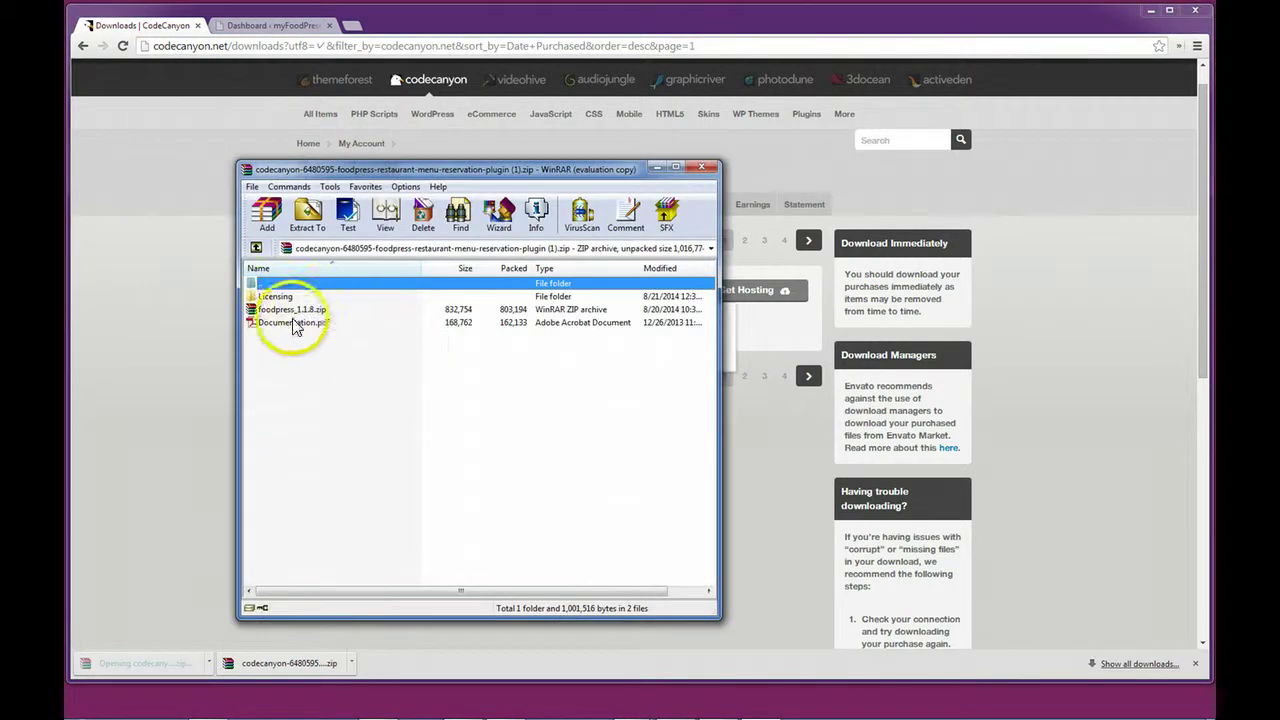
Extract foodpress_1.1.8.zip from the archive to the desktop and close the archive
click(553, 399)
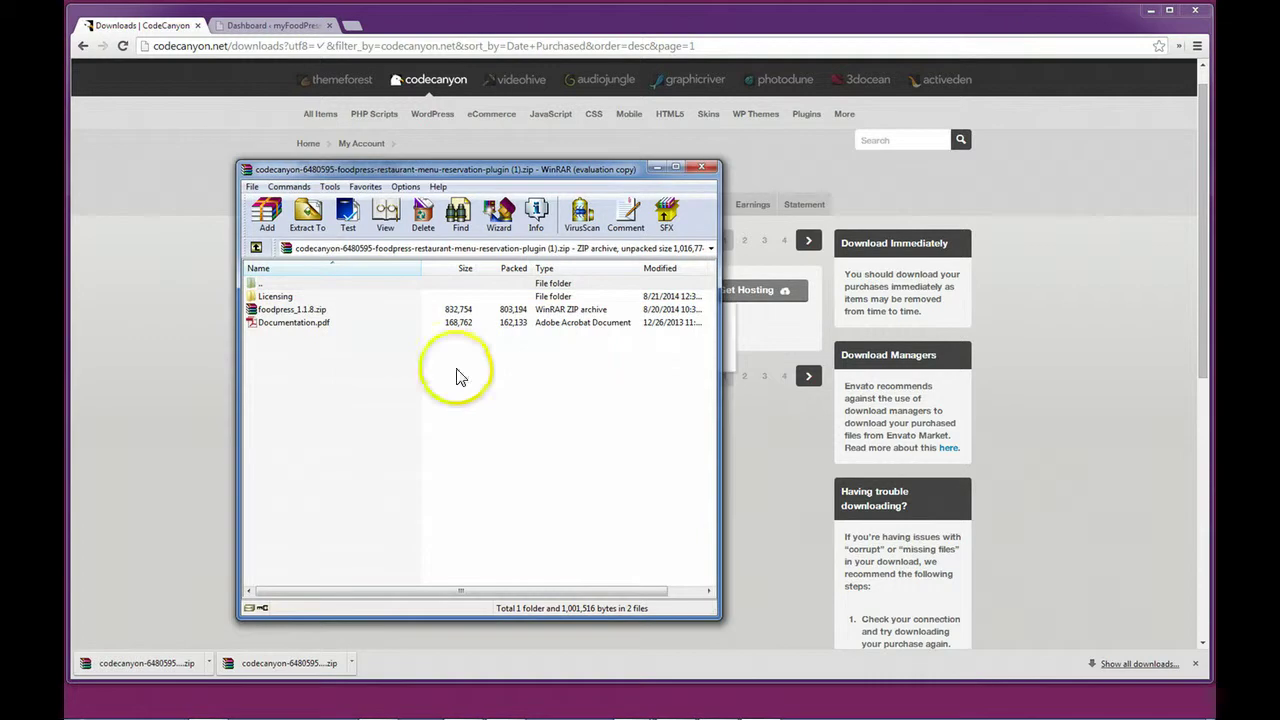
click(285, 313)
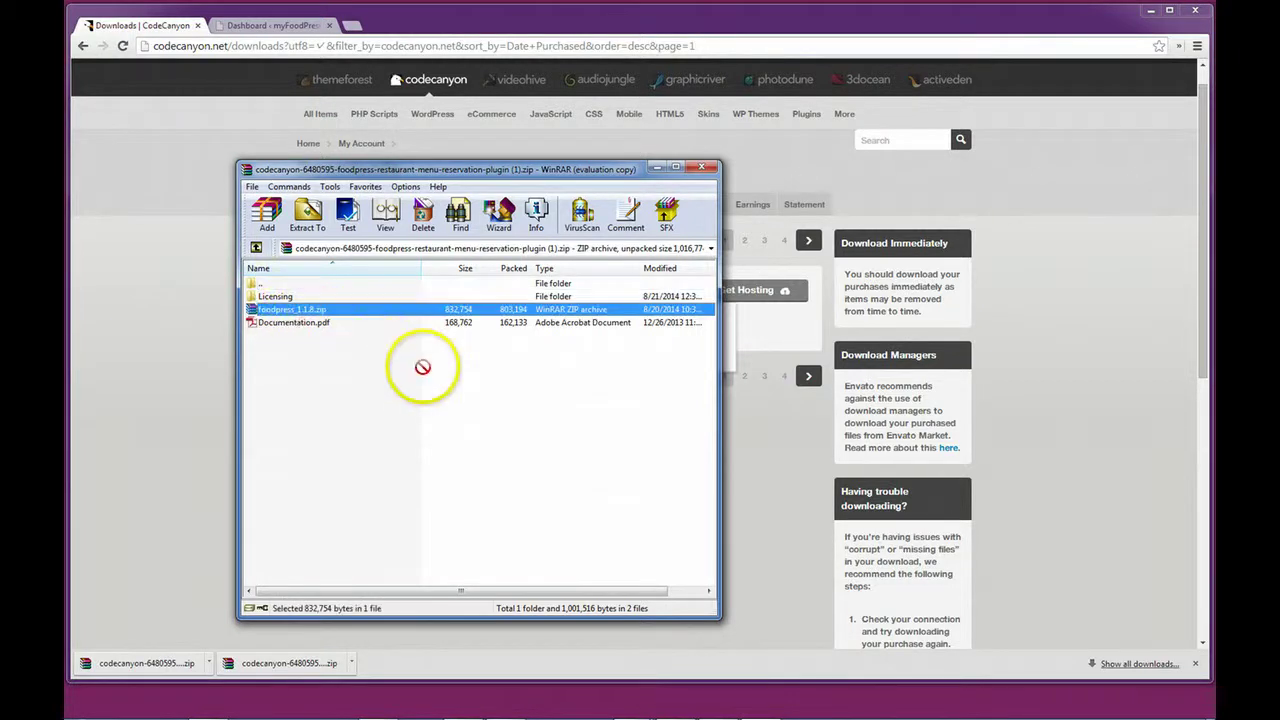
click(1074, 251)
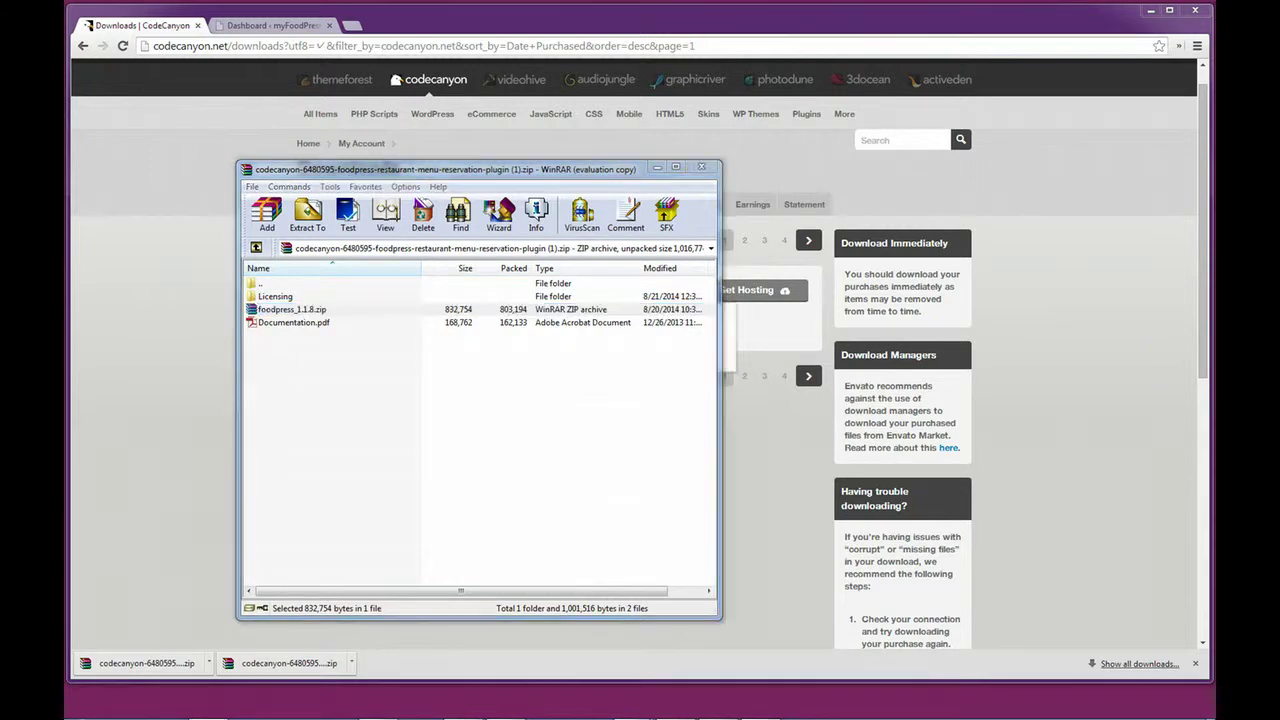
click(703, 172)
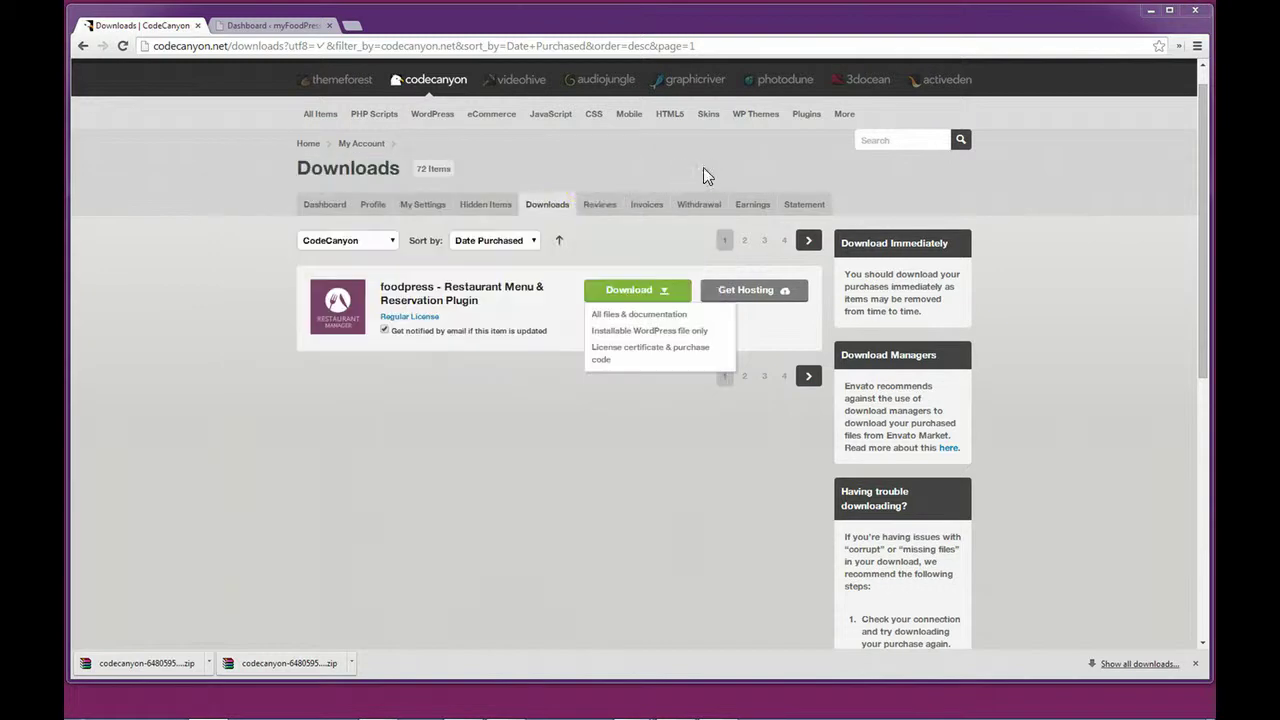
Switch to the site's WordPress dashboard and open the page for uploading a new plugin in .zip format
click(267, 40)
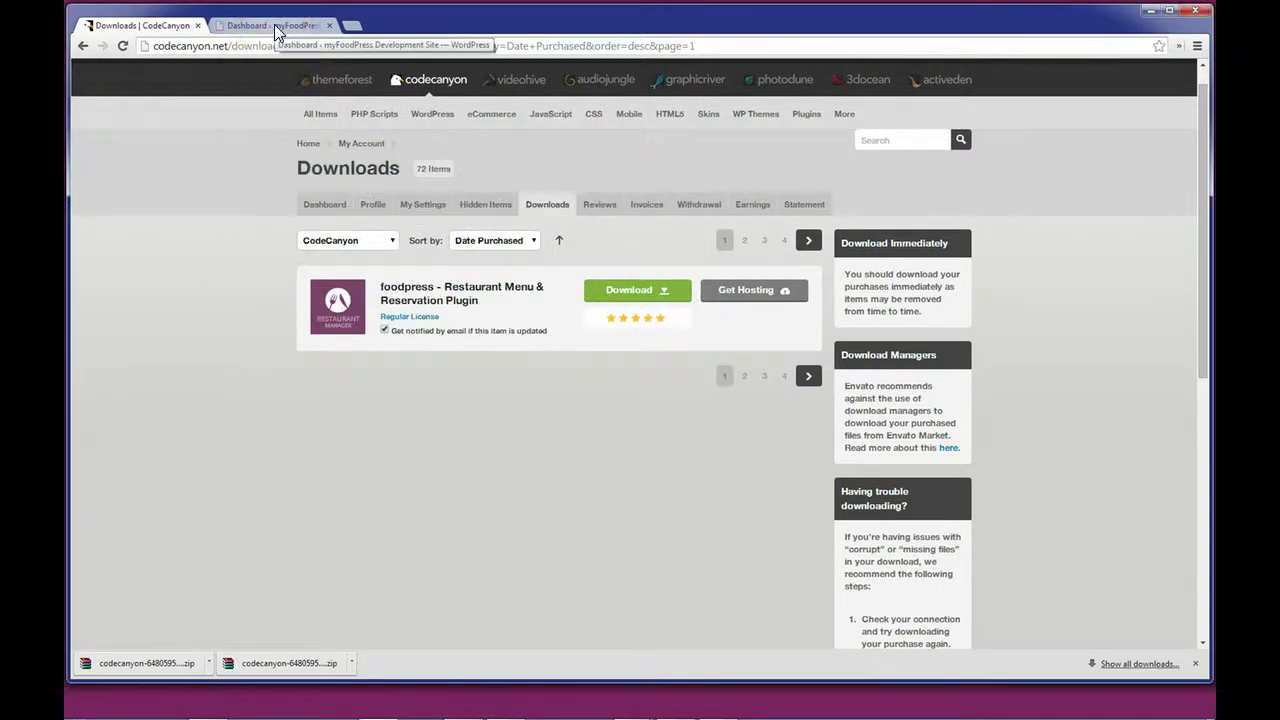
click(276, 30)
mouse_move(105, 368)
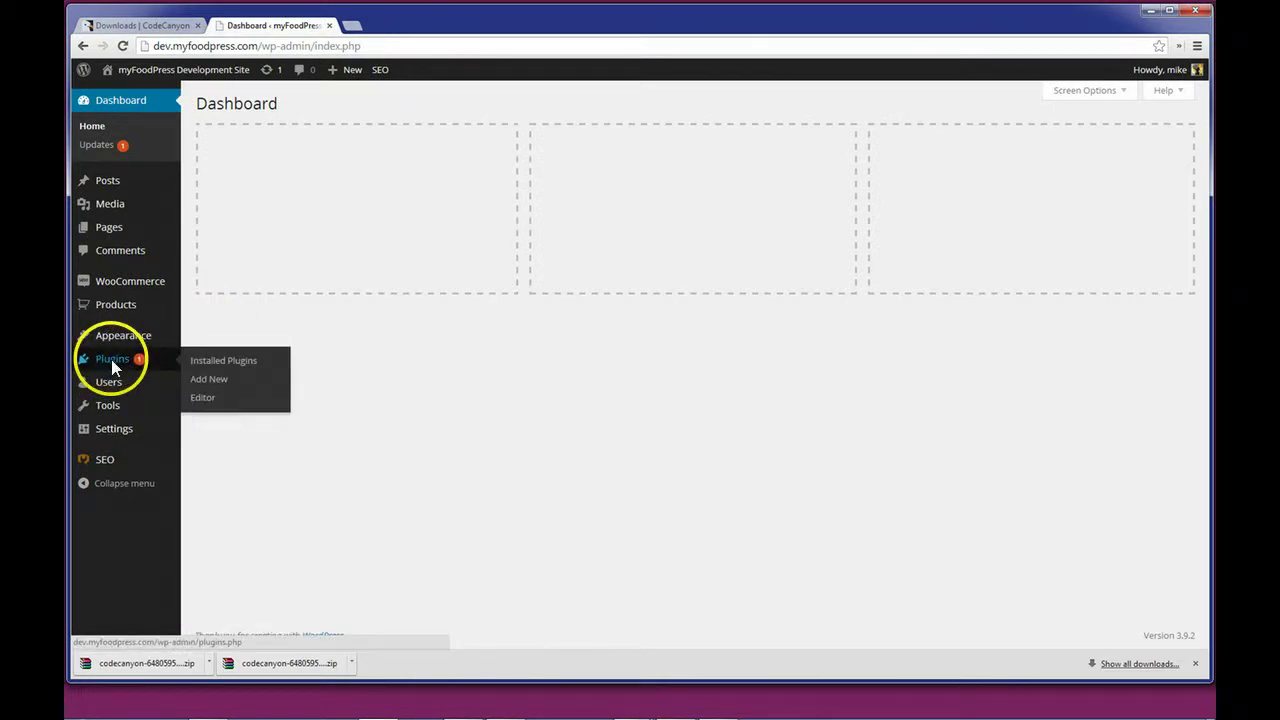
click(111, 362)
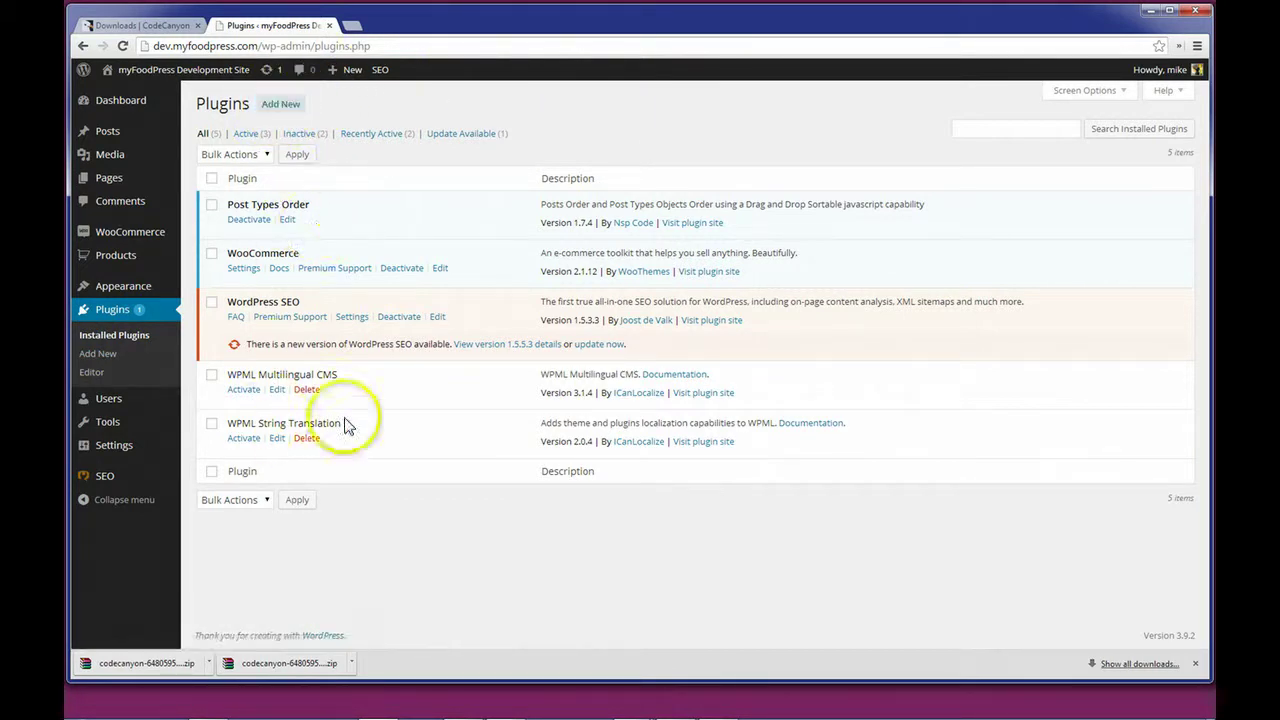
click(281, 105)
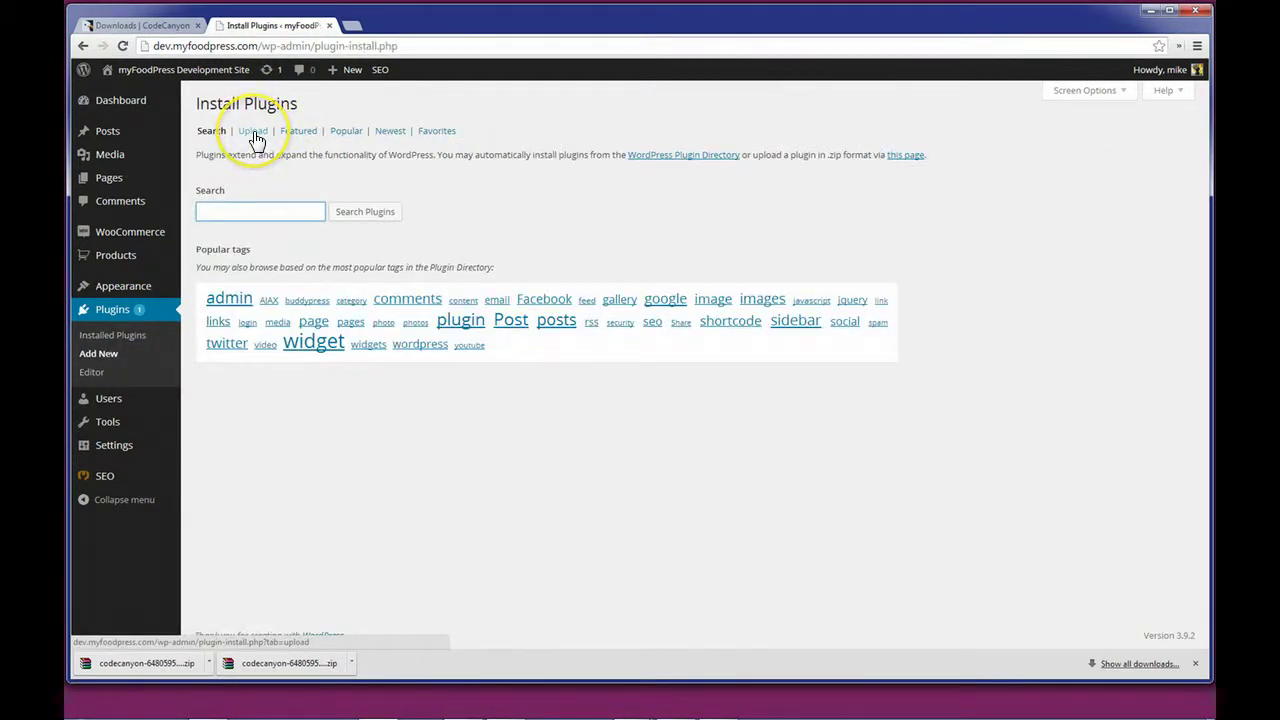
click(253, 134)
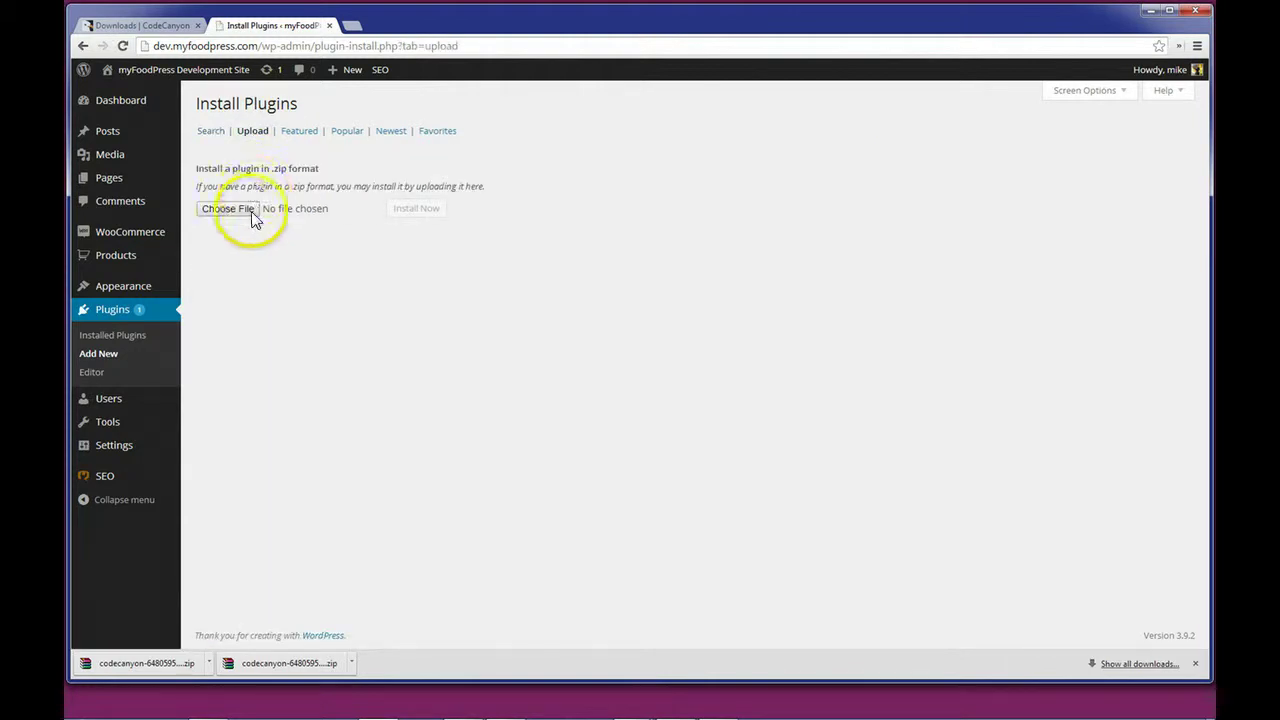
Choose foodpress_1.1.8.zip from the desktop as the plugin file and install it
click(236, 212)
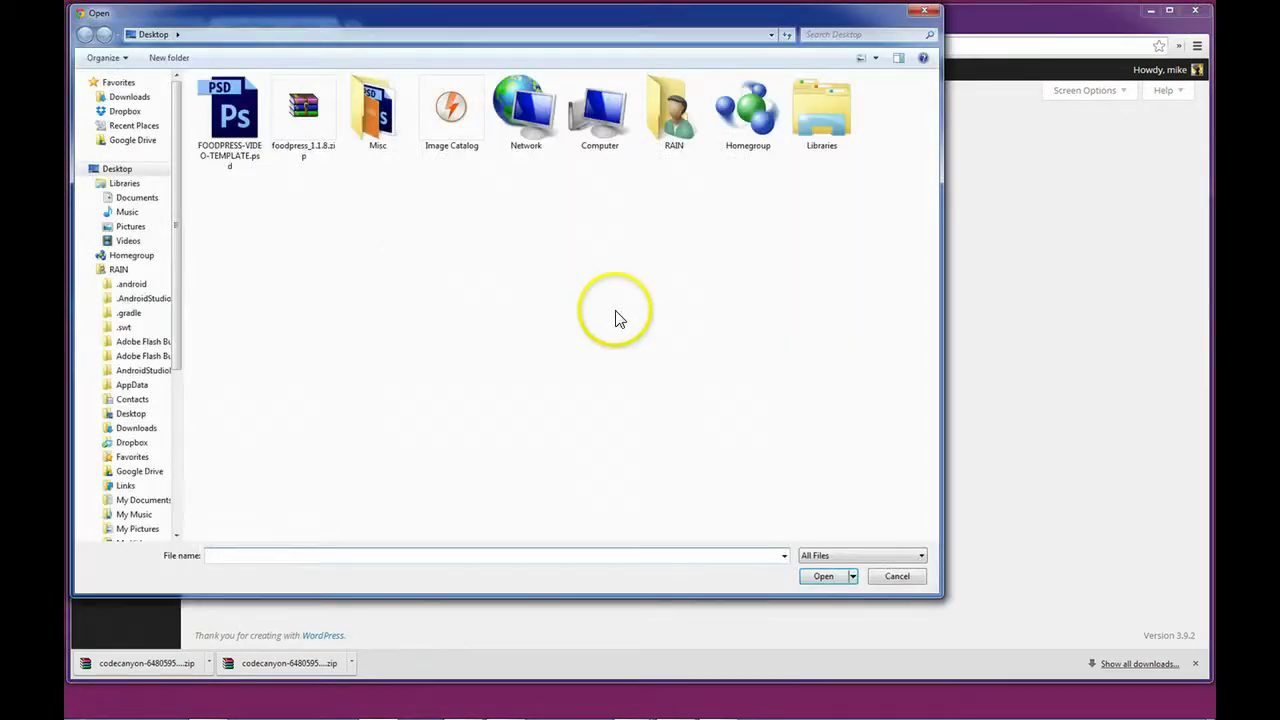
click(313, 118)
click(304, 122)
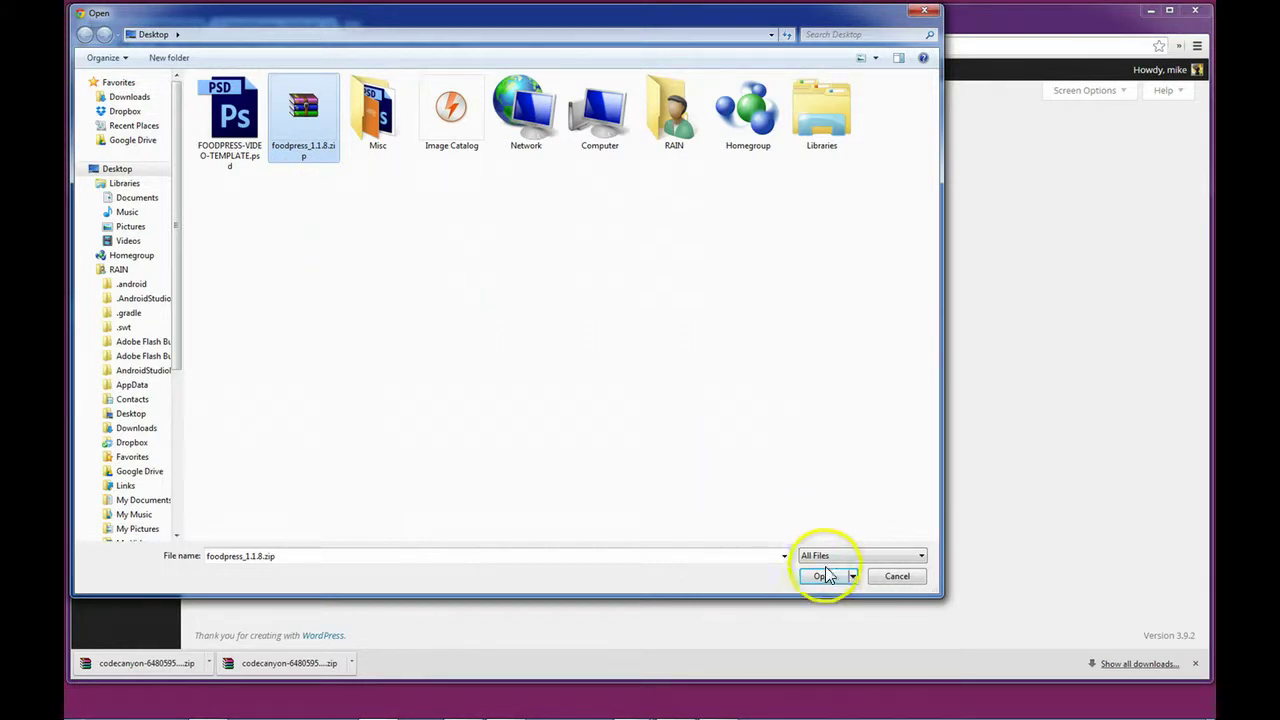
double_click(306, 100)
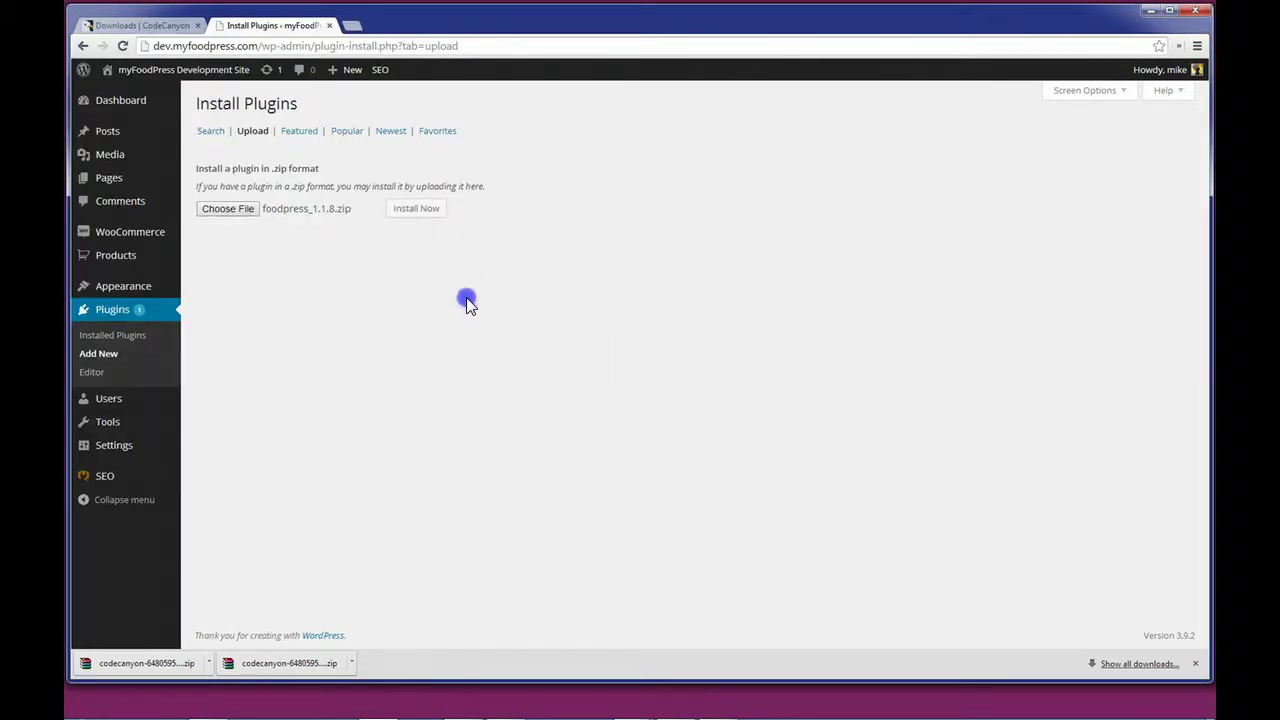
click(418, 217)
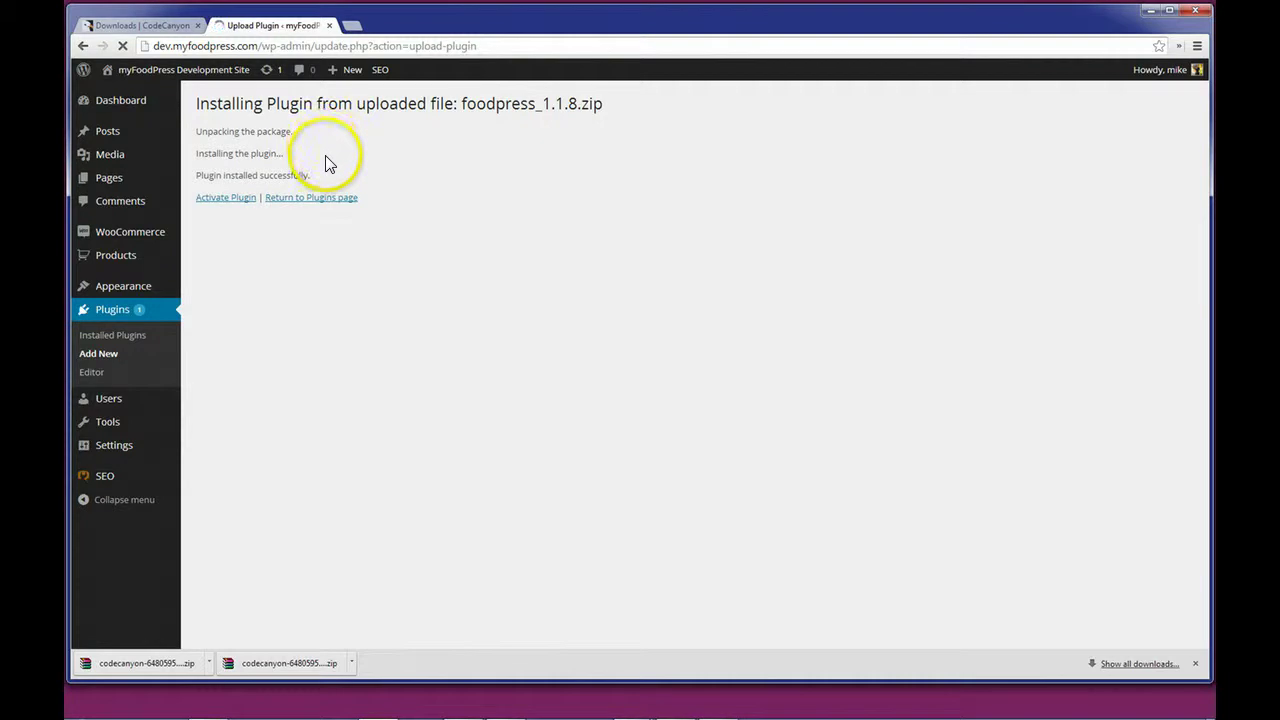
Check the installation message for the uploaded file and activate the foodpress plugin
drag(312, 176, 198, 175)
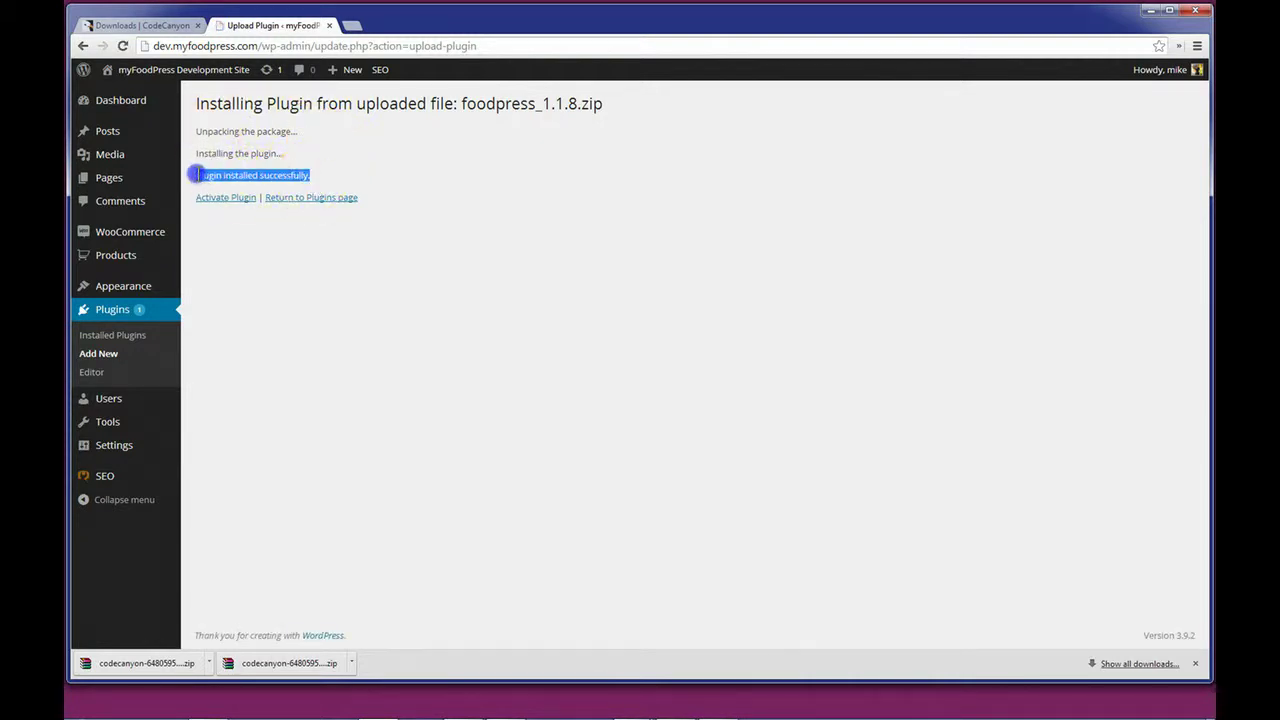
click(253, 265)
drag(462, 103, 577, 104)
click(537, 266)
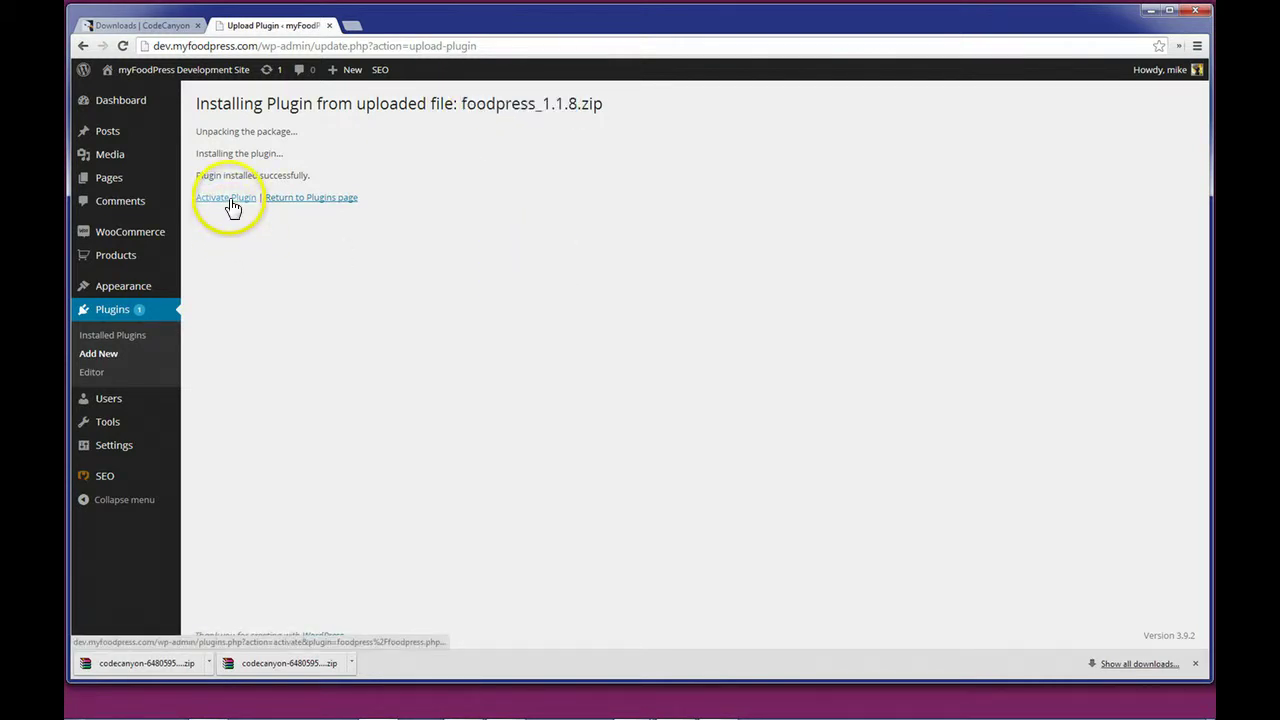
click(230, 203)
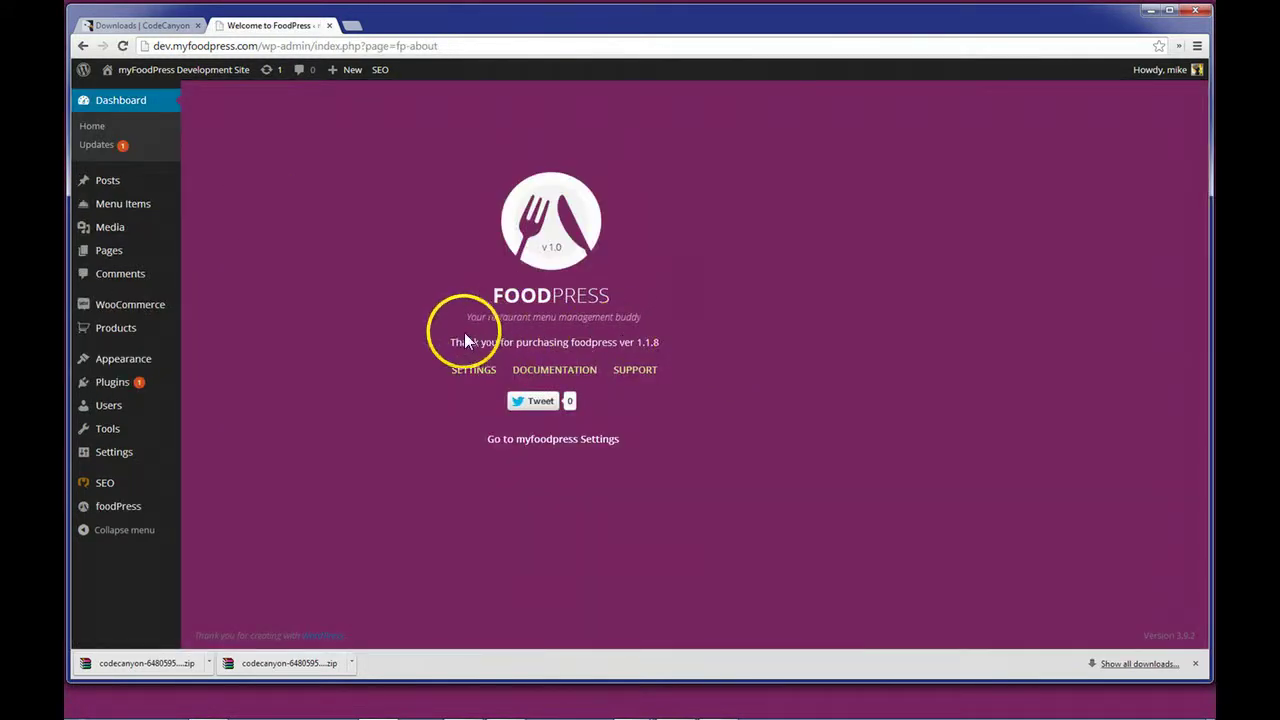
Open the Addons & Licenses section of the foodPress settings and check the plugin's license status
drag(449, 342, 659, 342)
click(393, 338)
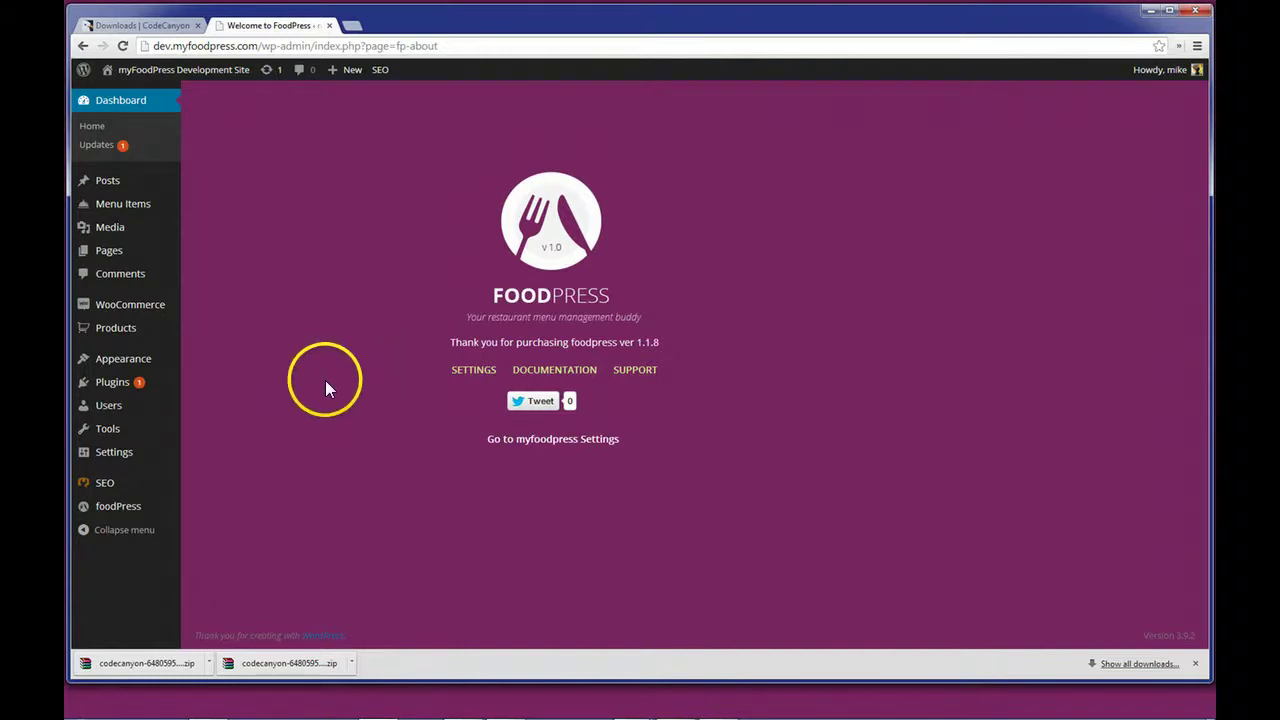
click(134, 512)
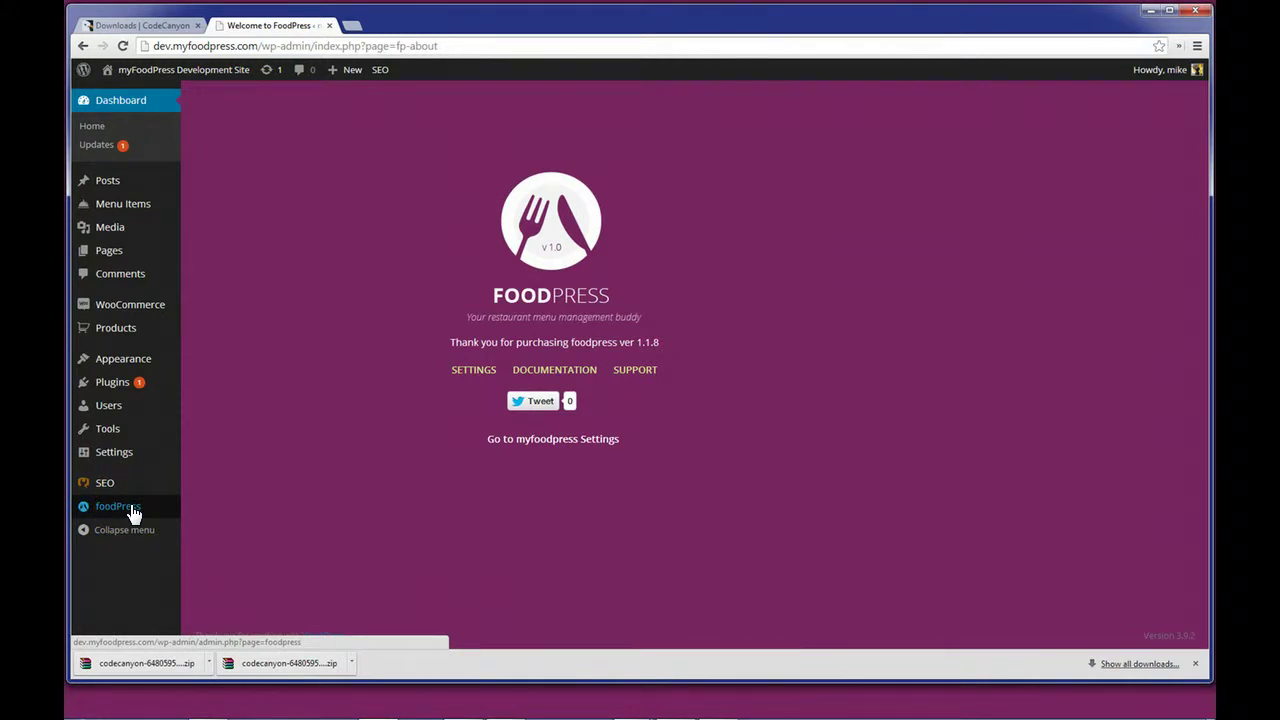
click(130, 506)
click(207, 424)
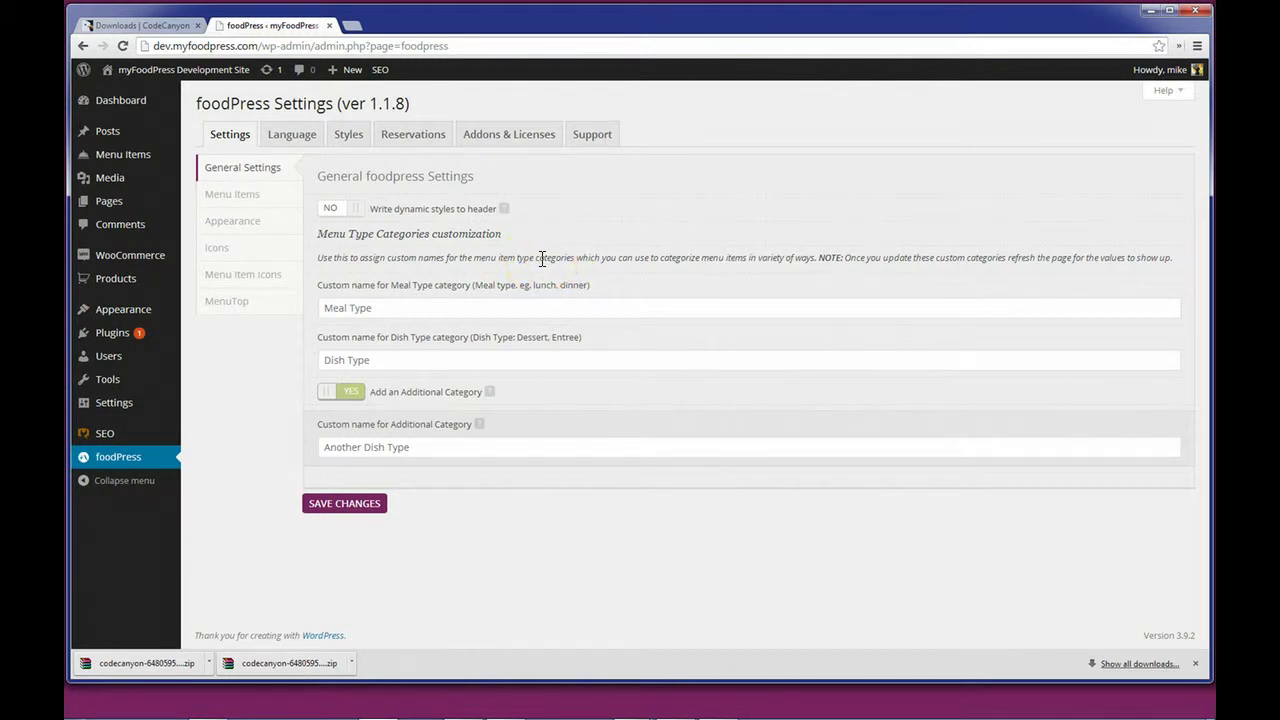
click(507, 141)
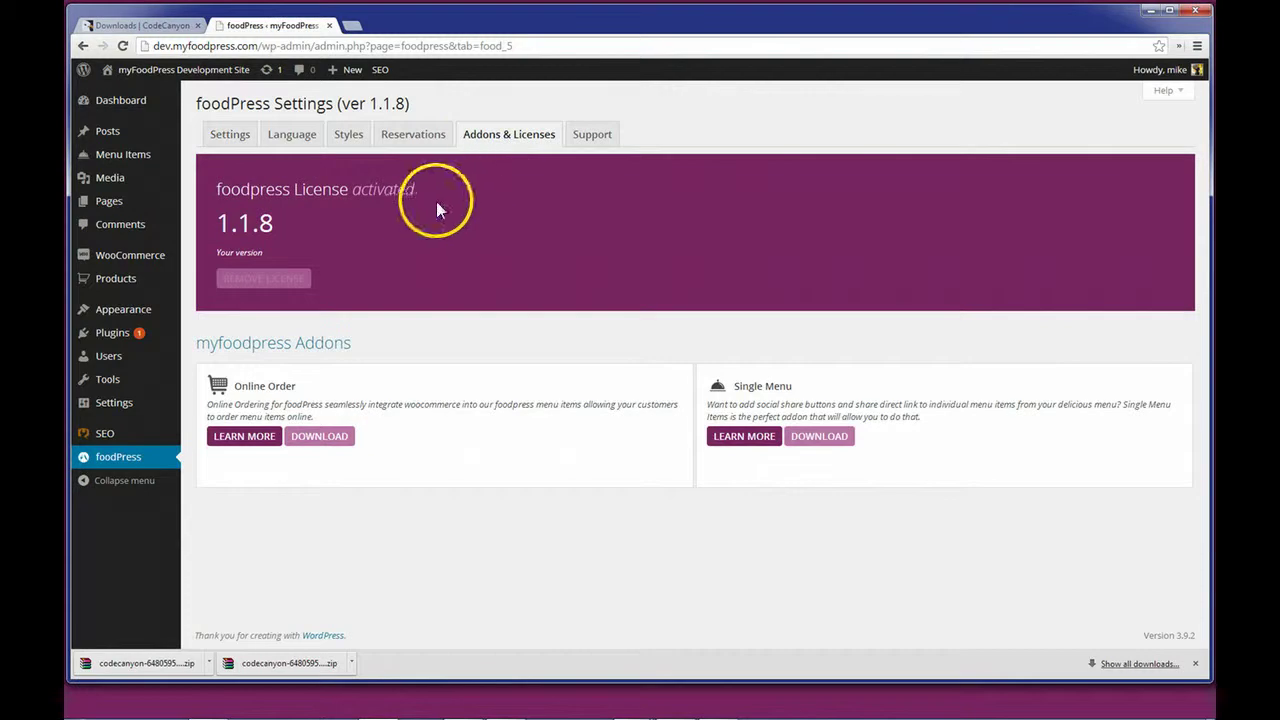
drag(215, 189, 414, 189)
click(421, 191)
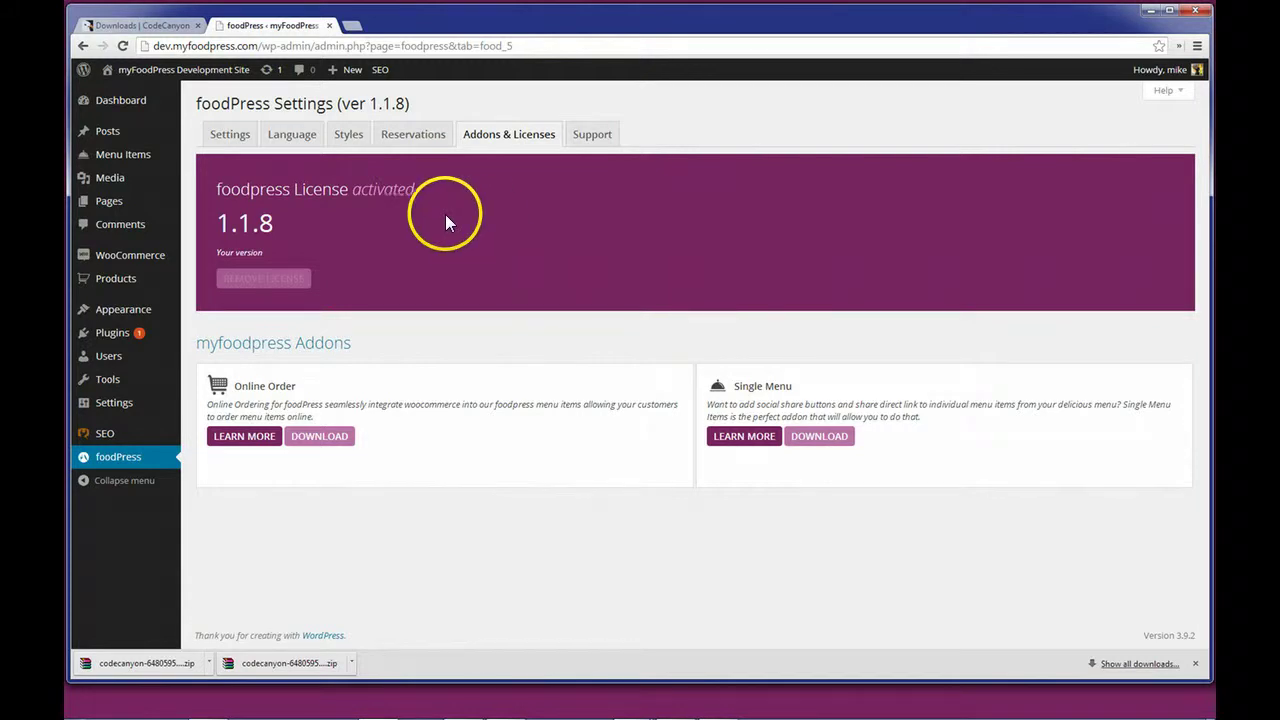
click(258, 288)
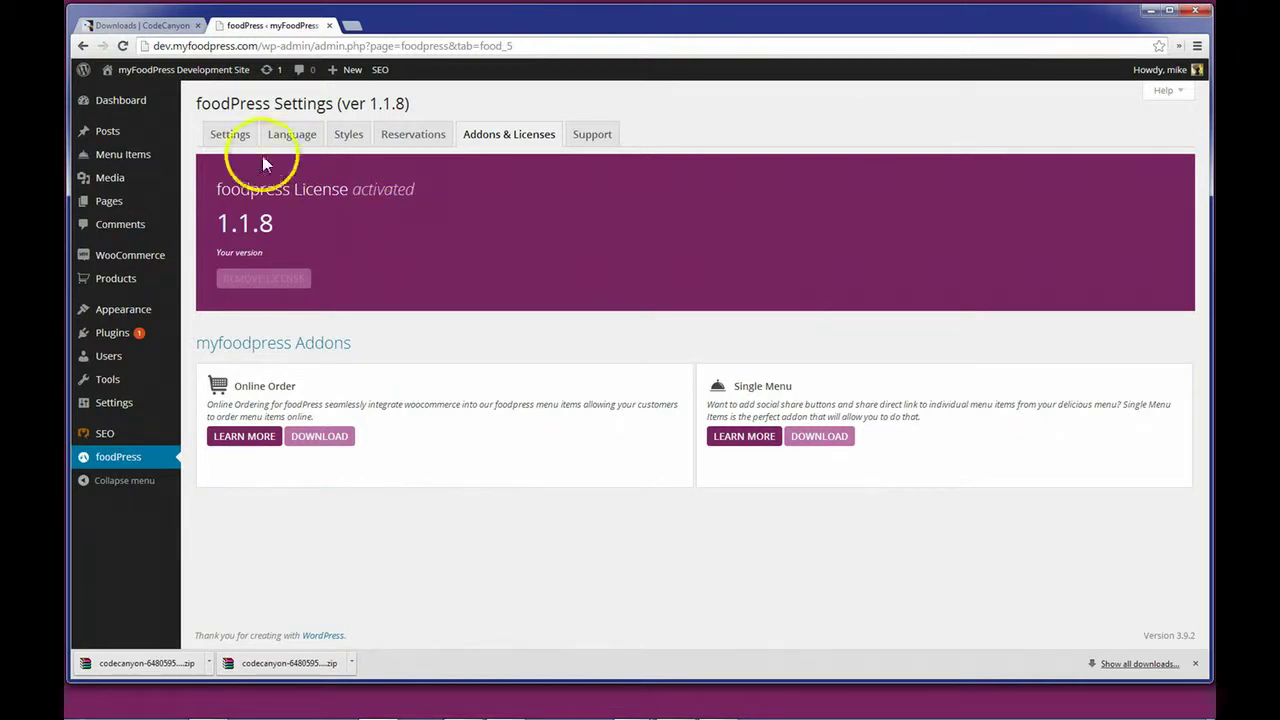
Return to the CodeCanyon downloads page and download foodpress's license certificate and purchase code
click(150, 26)
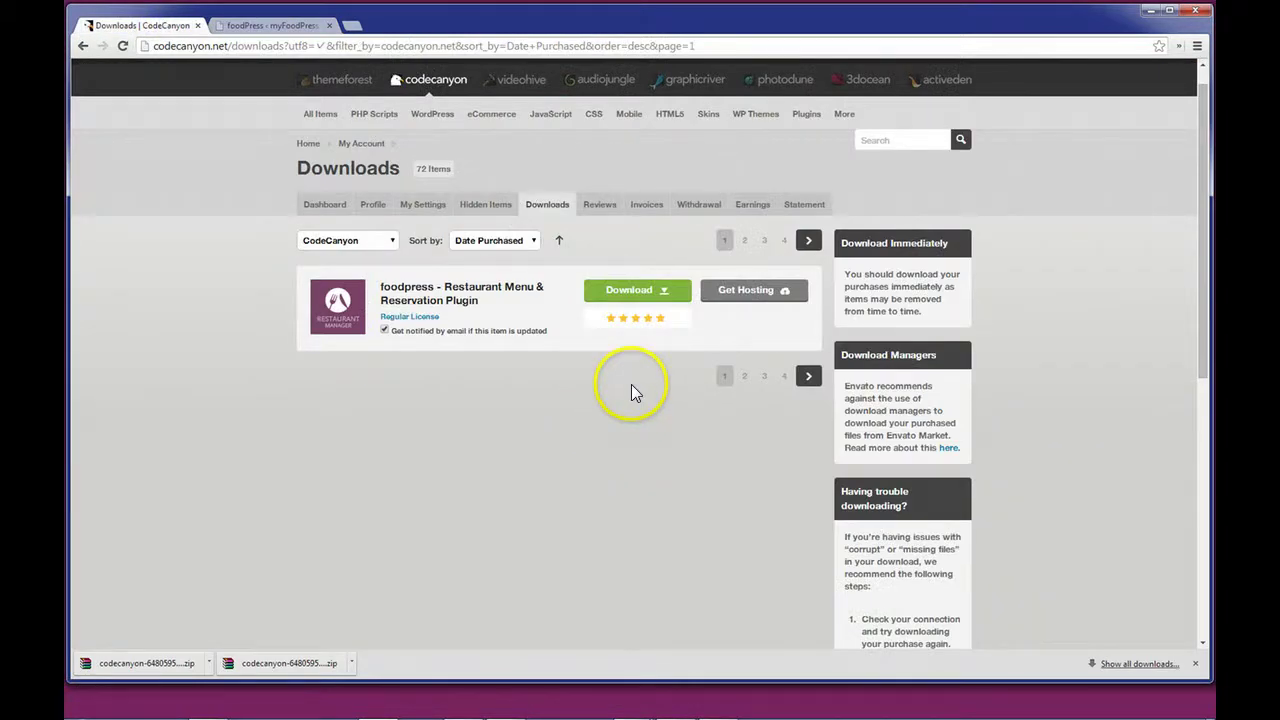
click(634, 291)
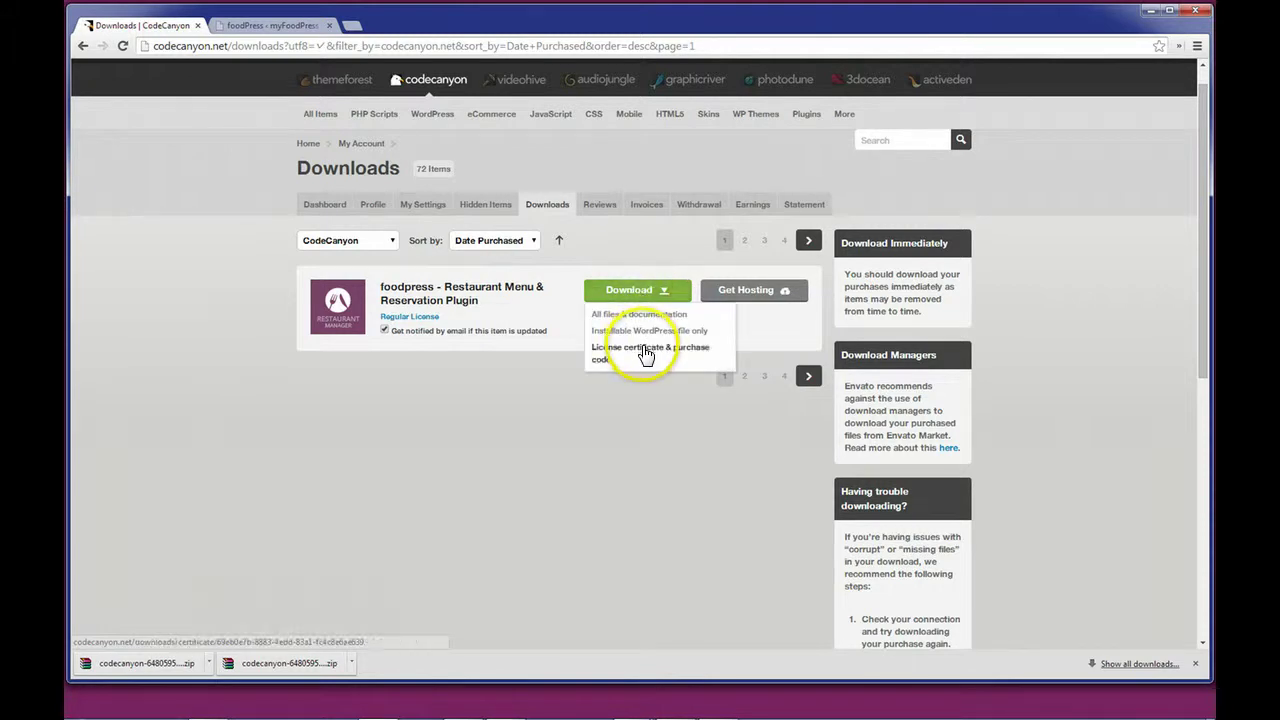
click(648, 358)
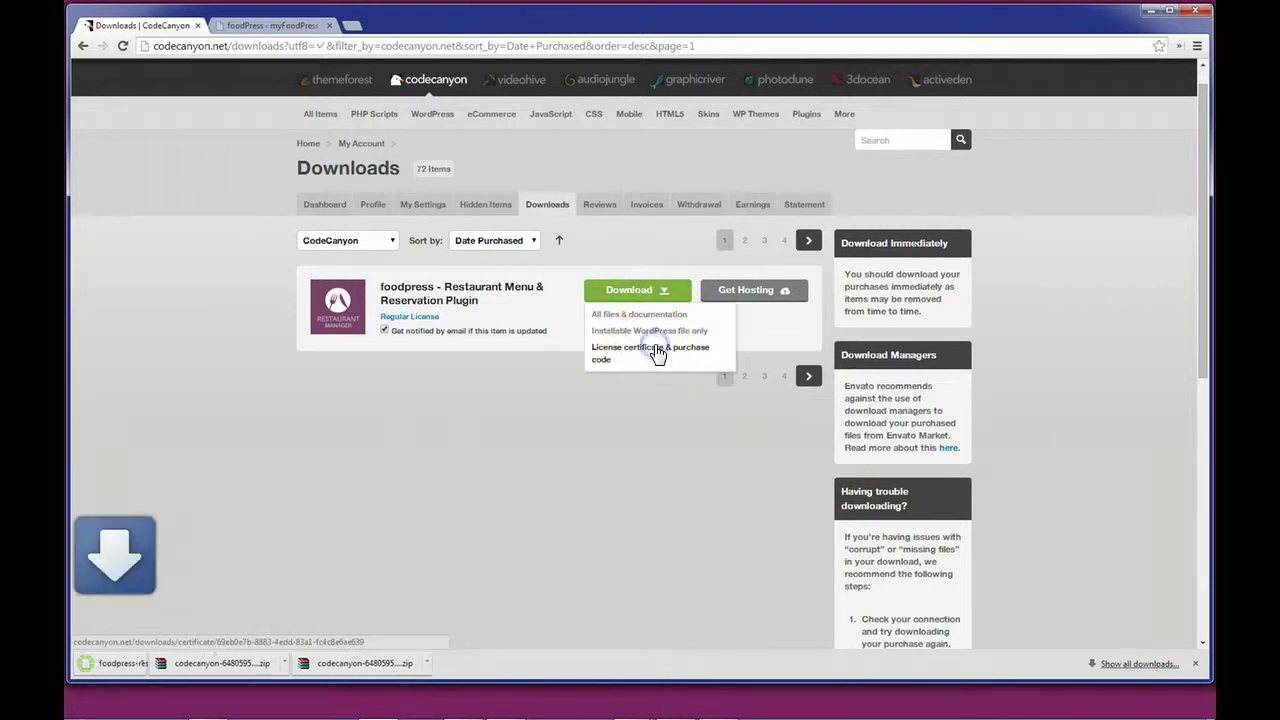
click(641, 456)
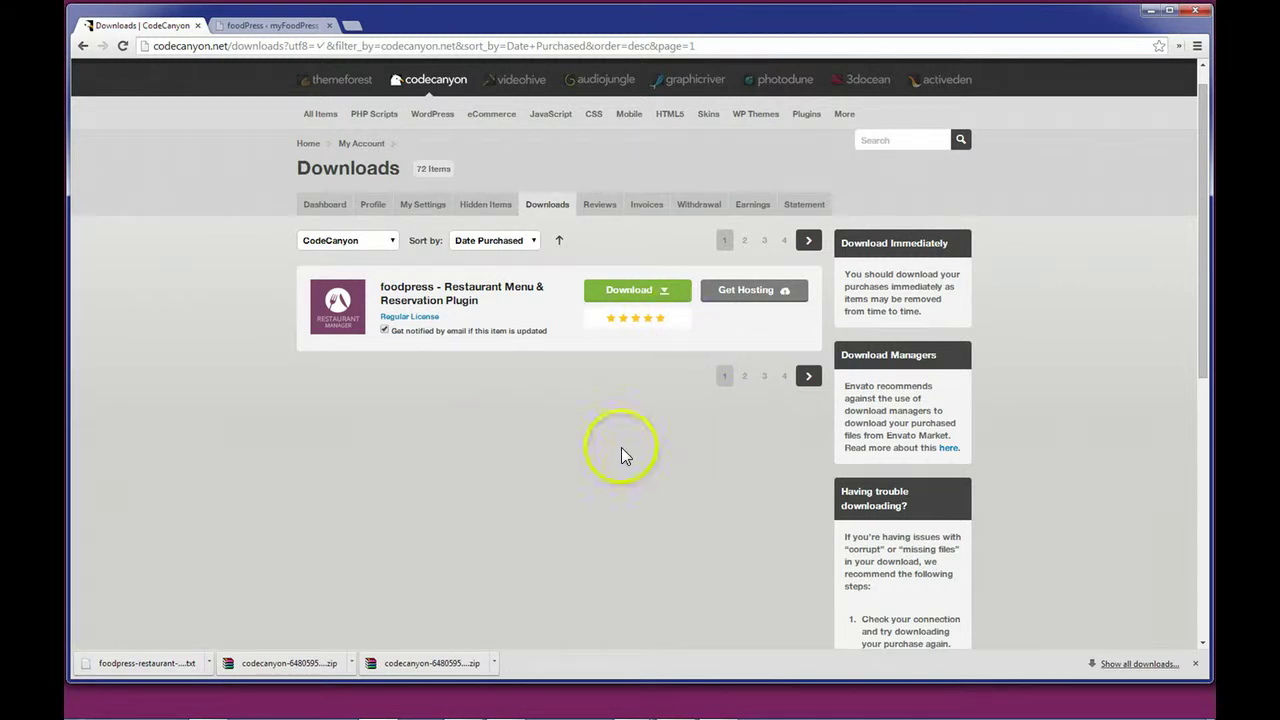
Open the downloaded foodpress license text file and examine the licensee and item purchase code lines
click(662, 320)
click(660, 318)
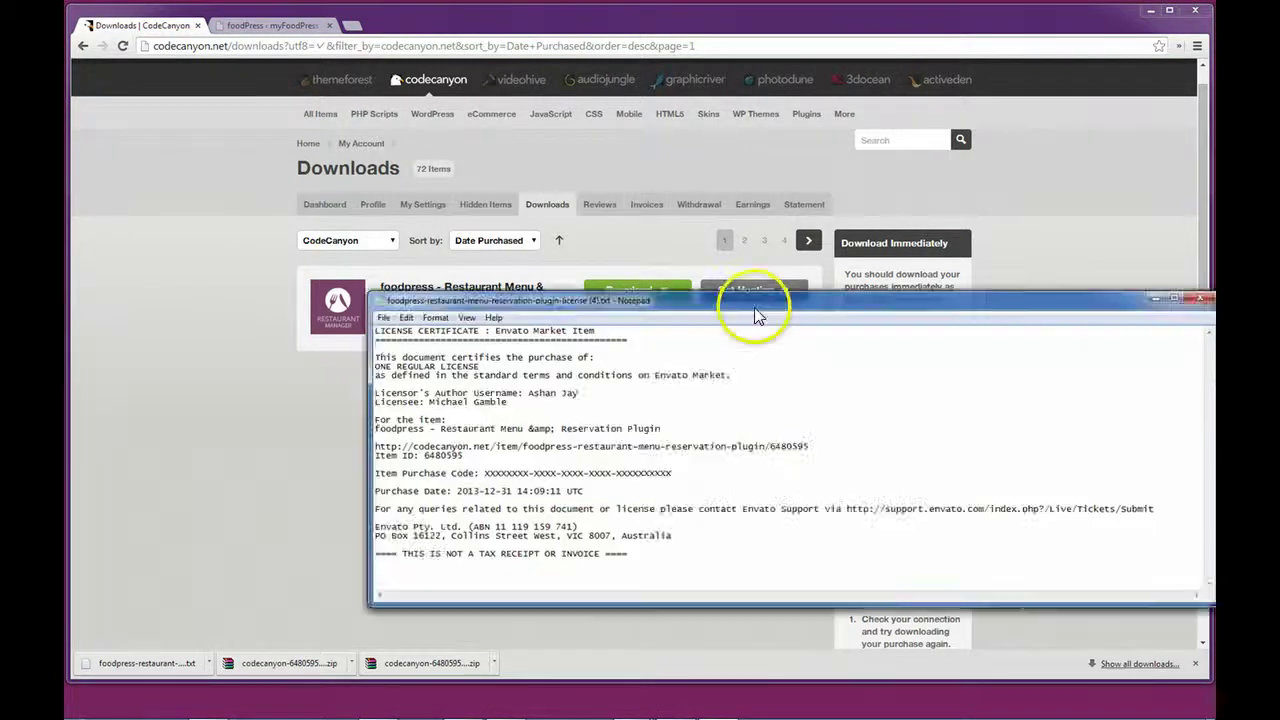
drag(757, 300, 539, 203)
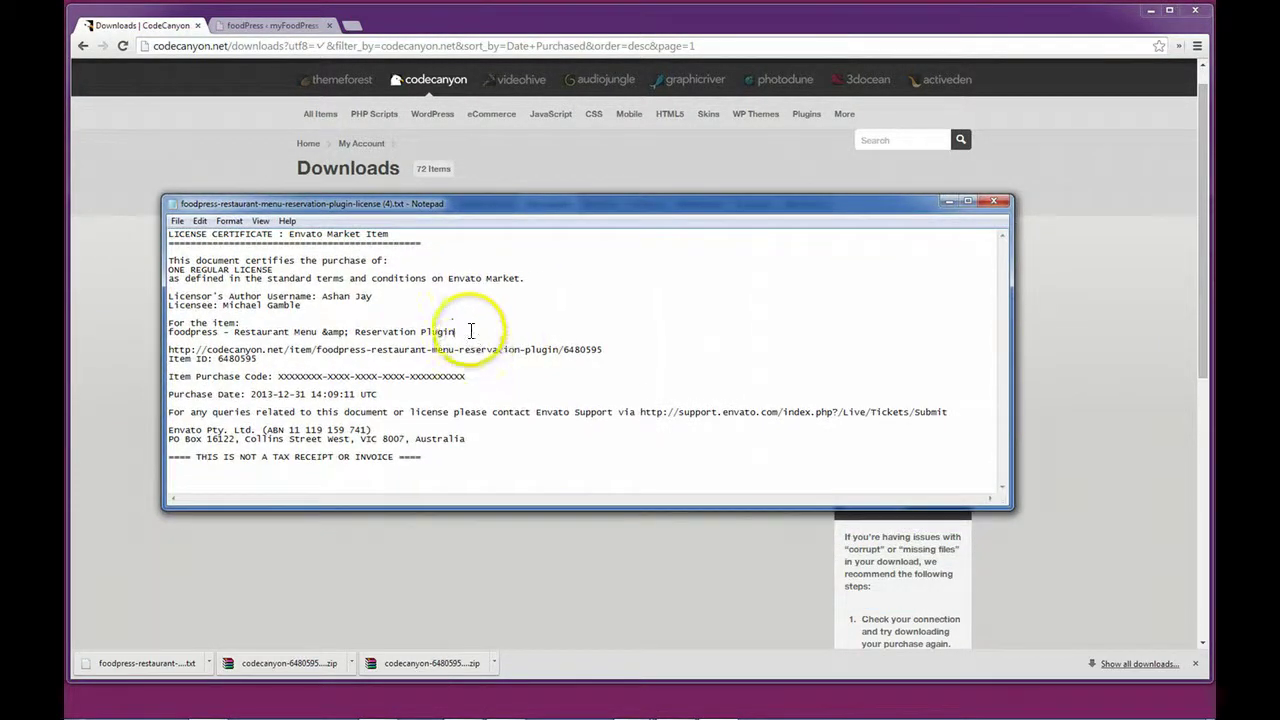
click(440, 297)
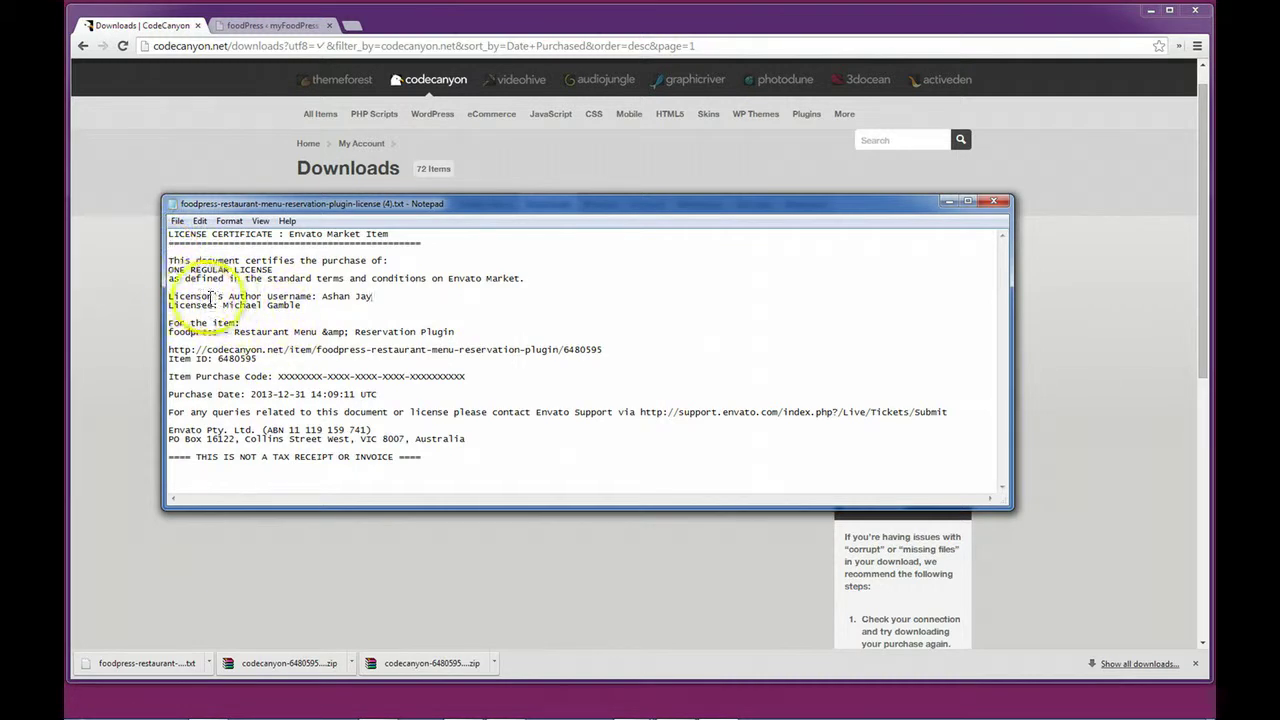
drag(375, 295, 223, 306)
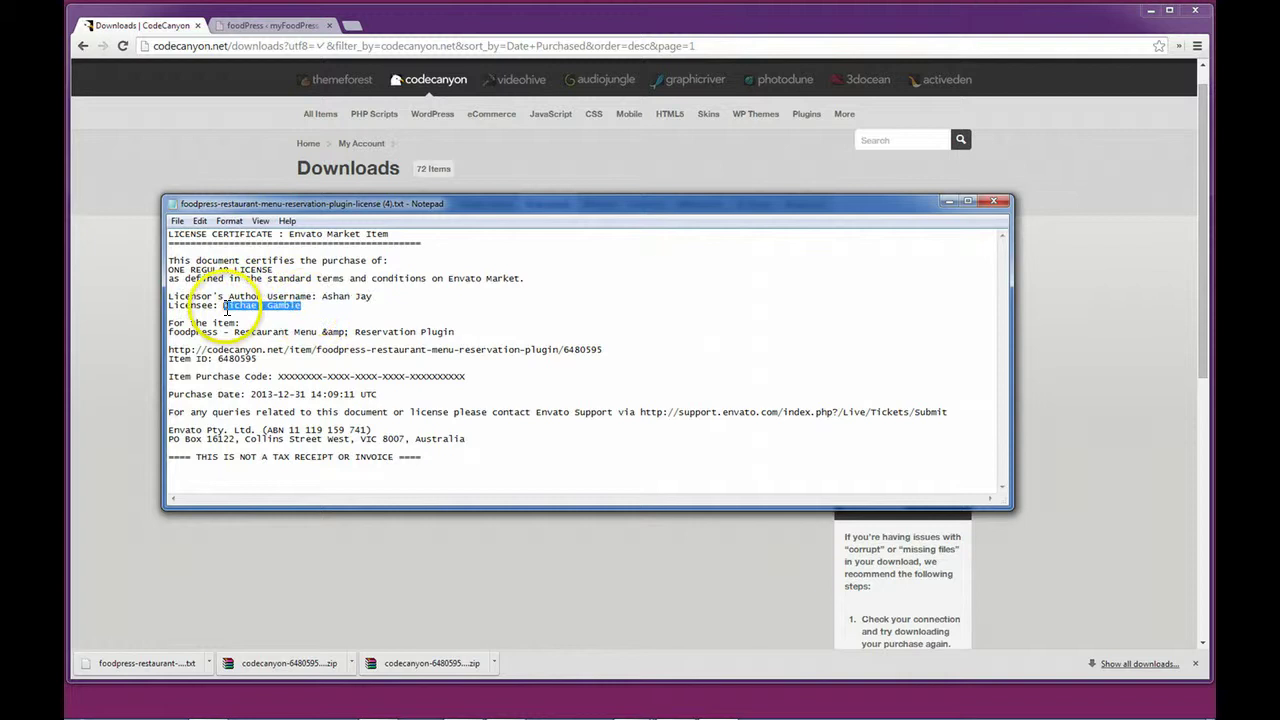
click(386, 307)
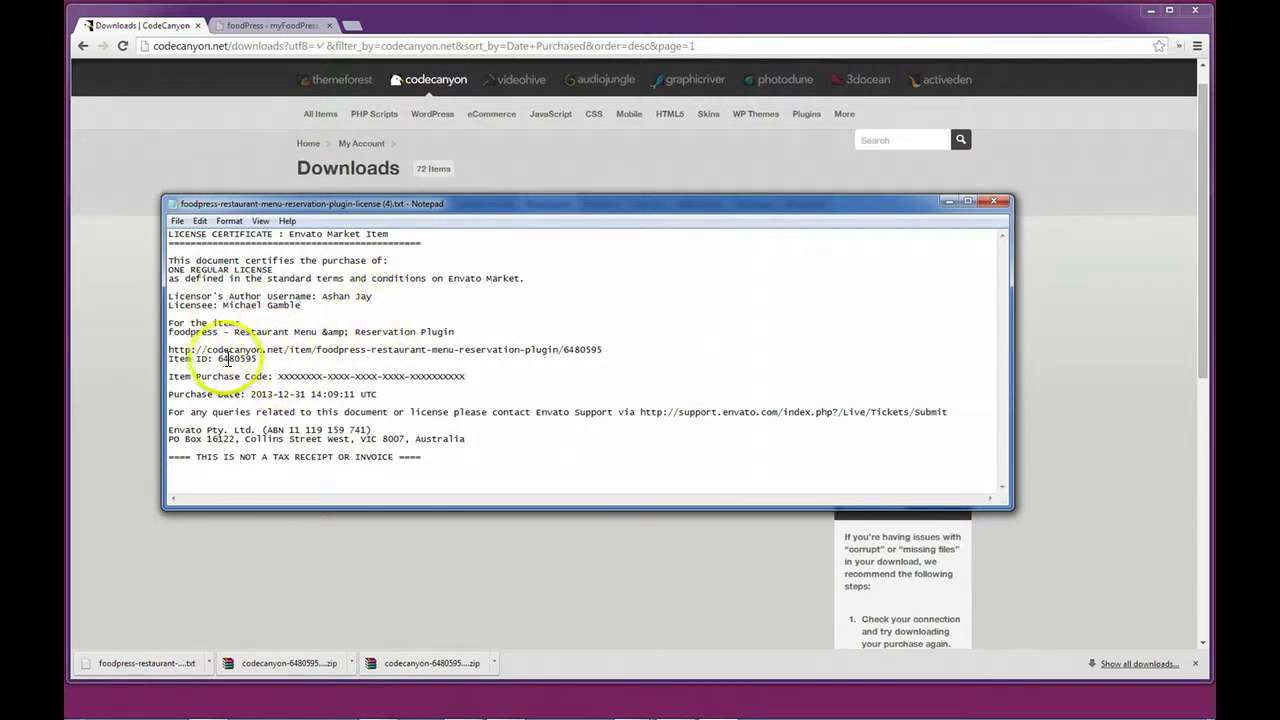
drag(168, 376, 471, 376)
click(471, 377)
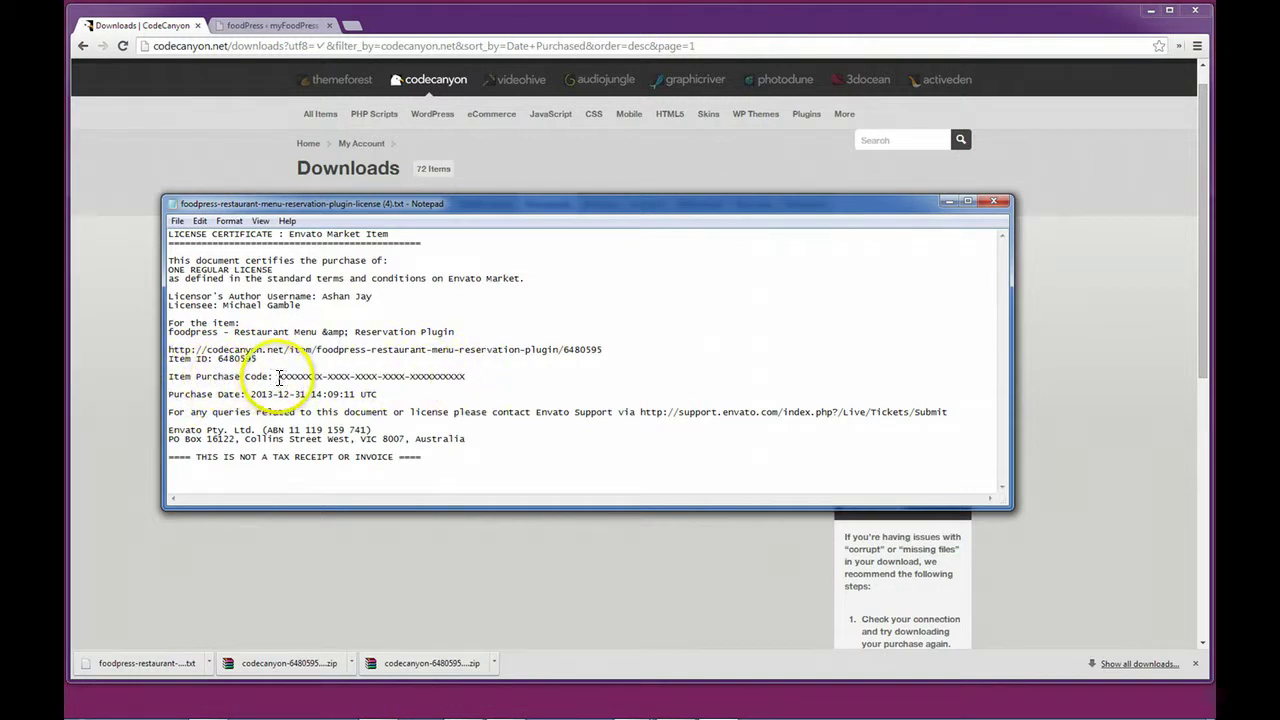
Select the item purchase code in the license text file and close the file without saving changes
drag(277, 376, 471, 385)
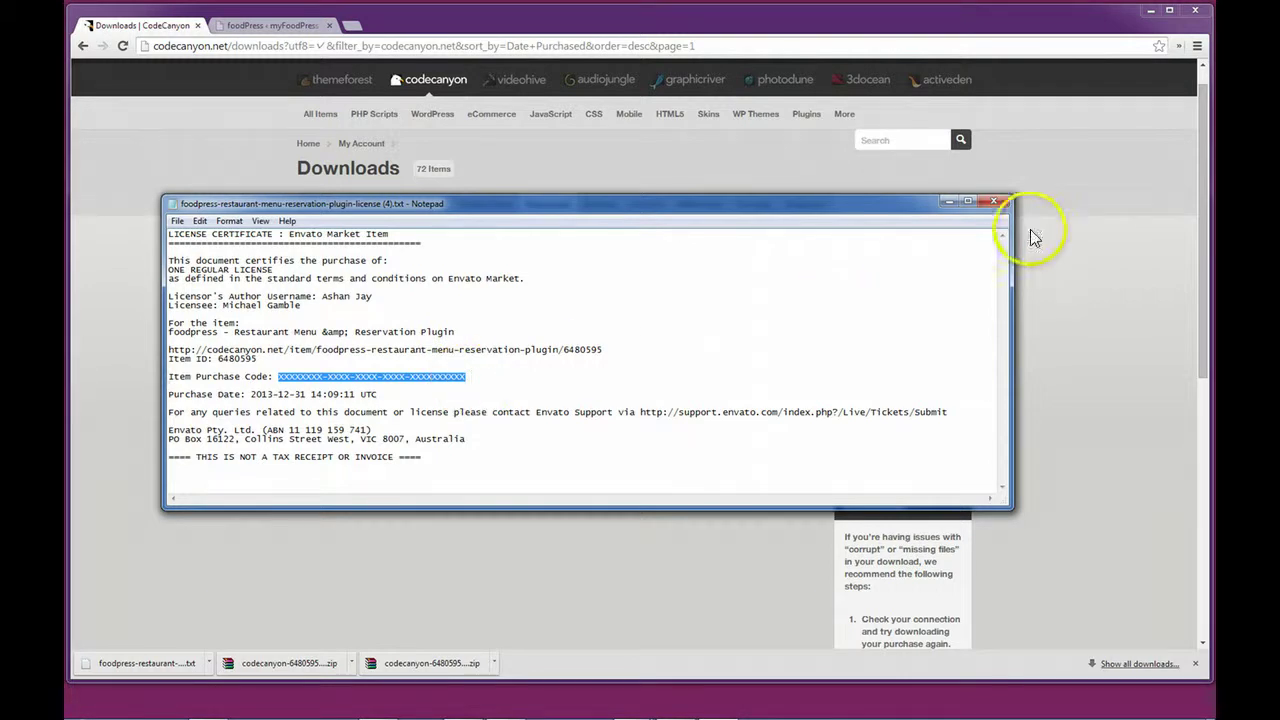
click(993, 201)
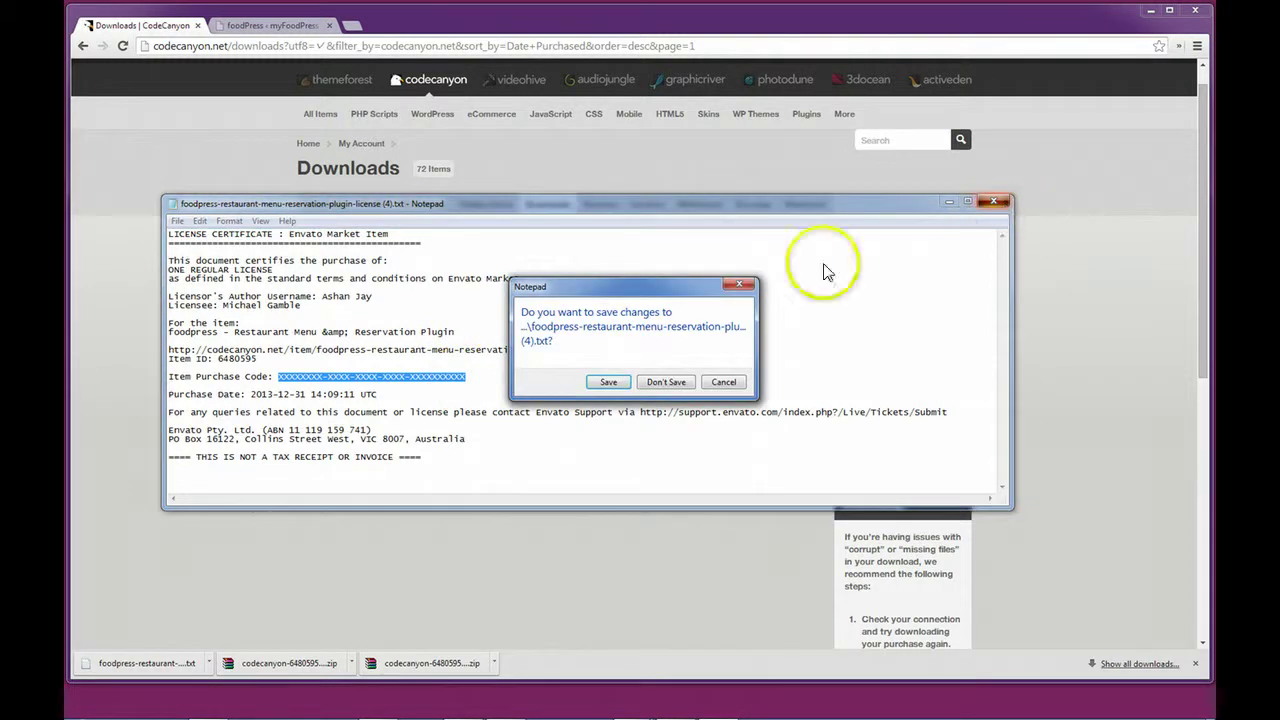
click(666, 382)
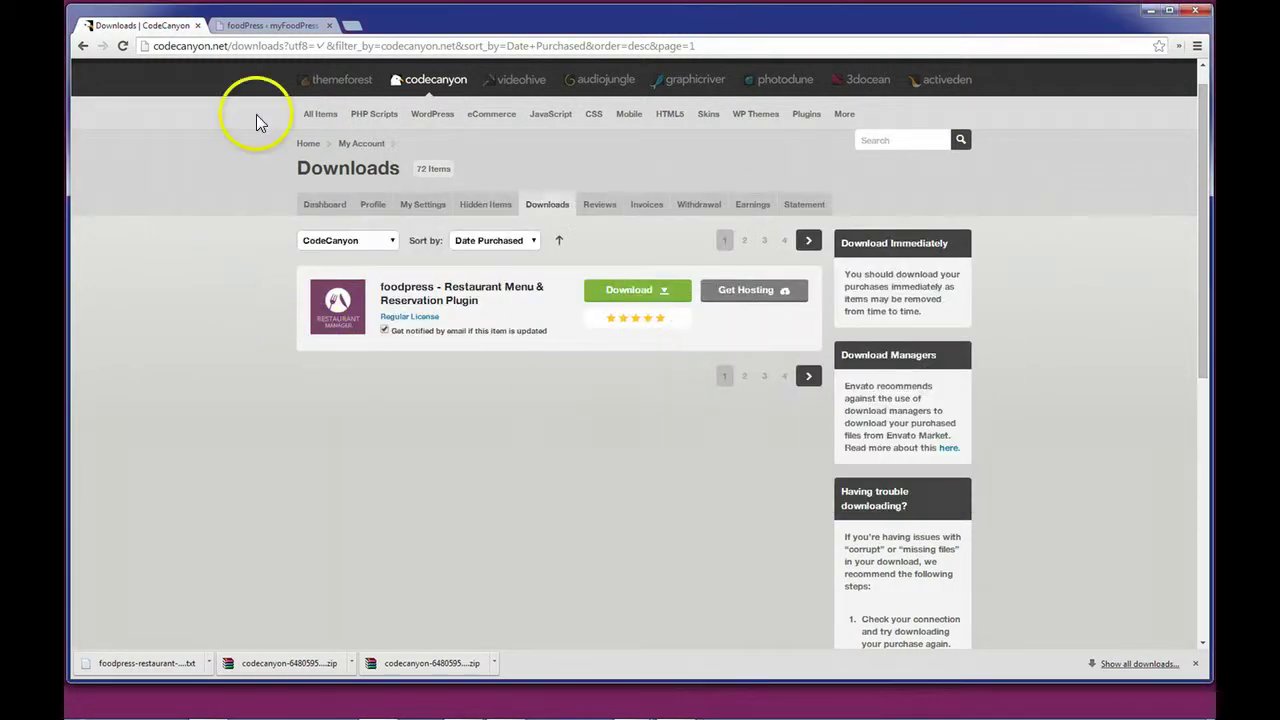
Return to the foodPress settings' Addons & Licenses section and examine the foodpress license status and the listed addons
click(279, 30)
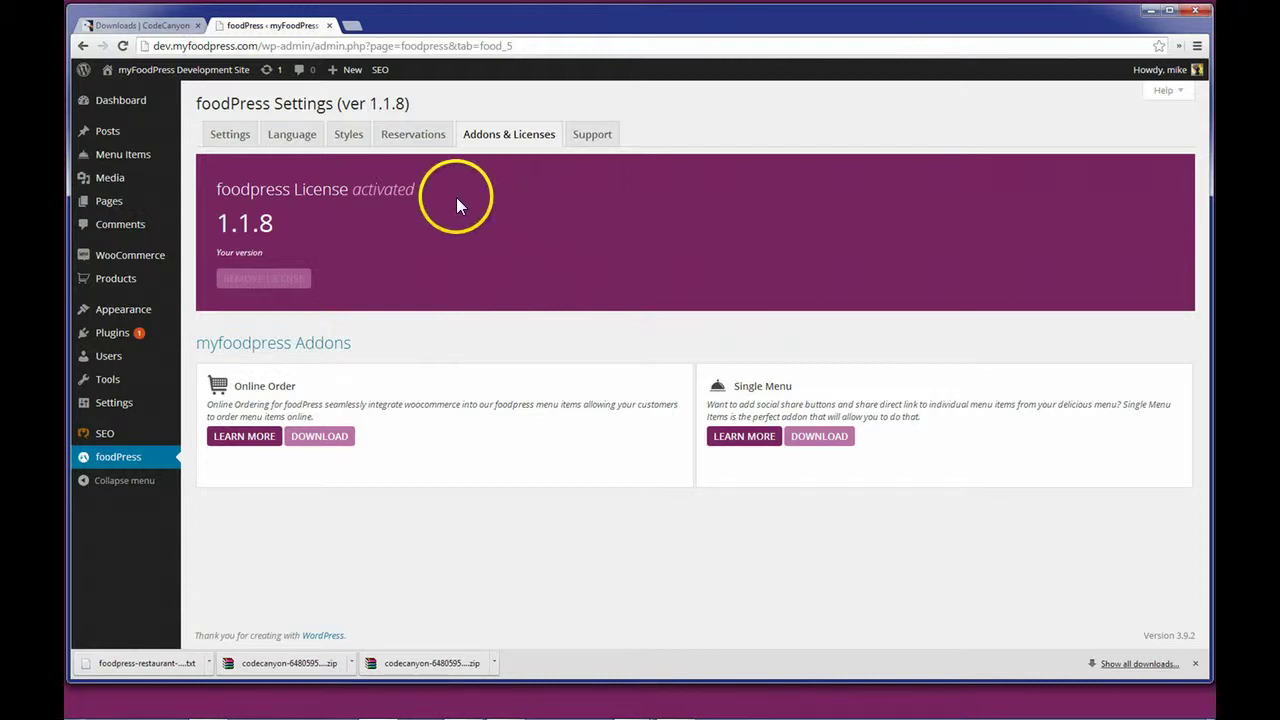
drag(413, 188, 352, 190)
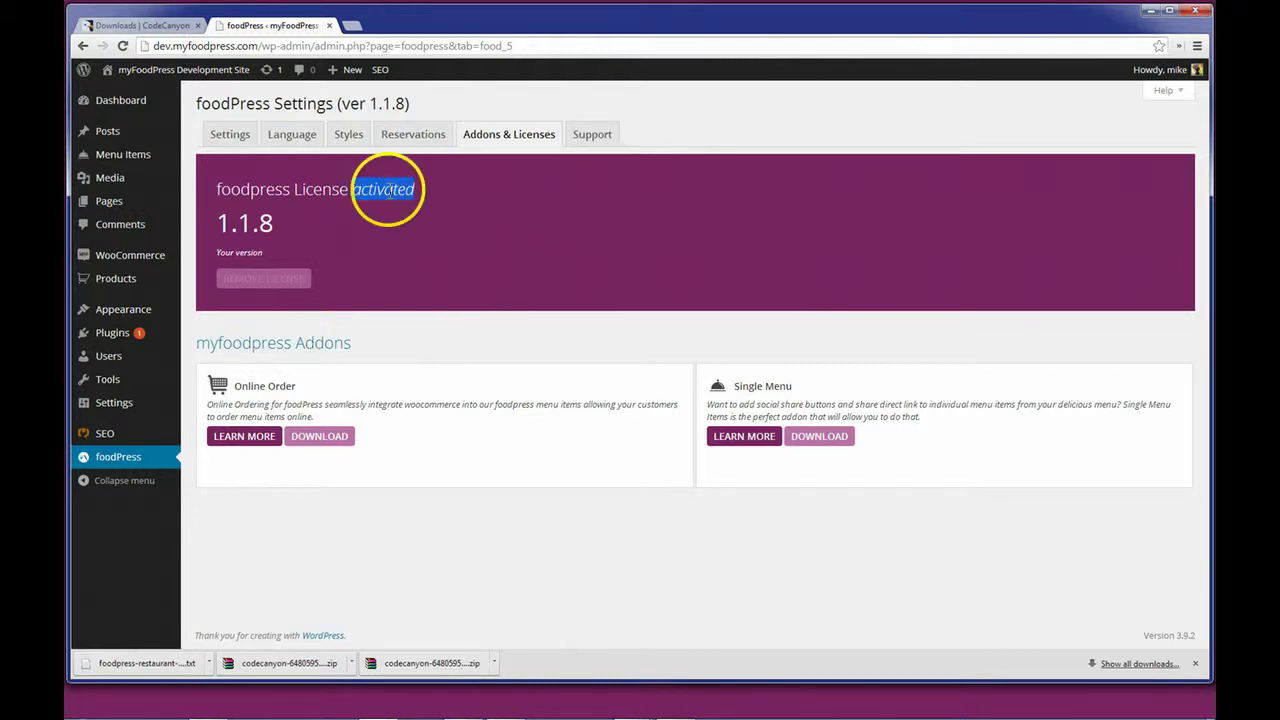
click(449, 224)
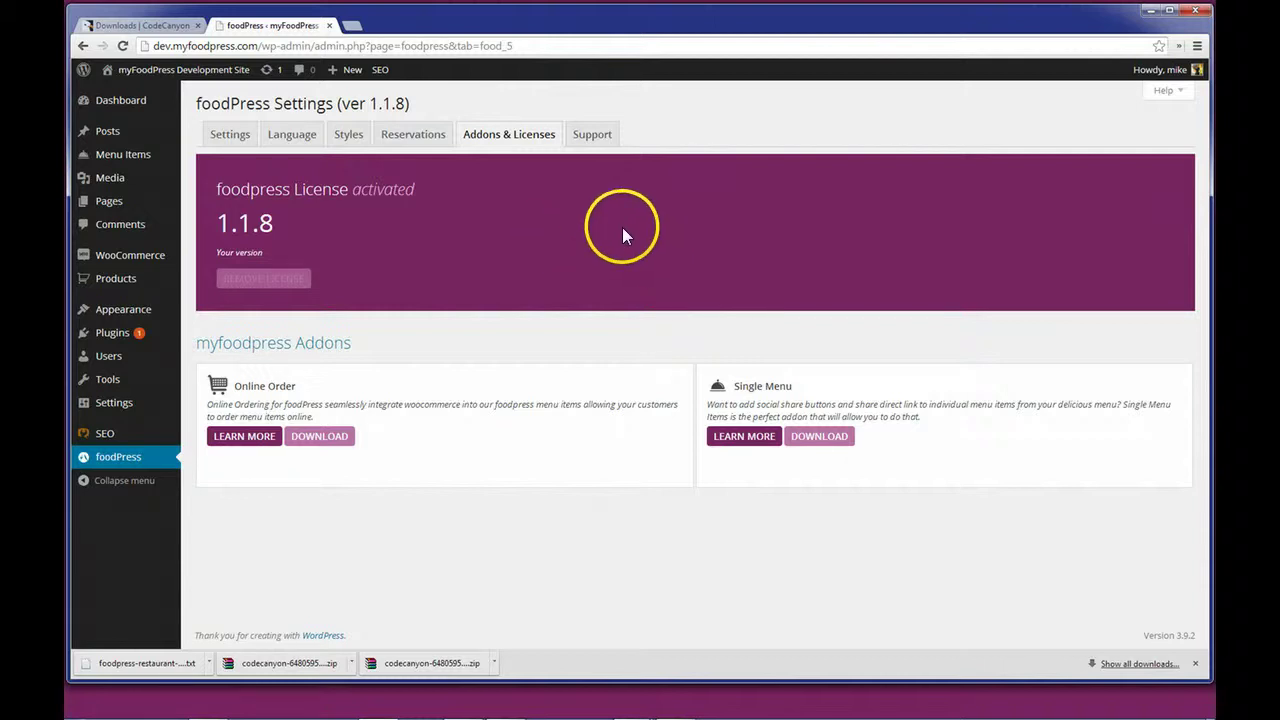
drag(416, 190, 214, 190)
click(418, 194)
drag(416, 190, 214, 190)
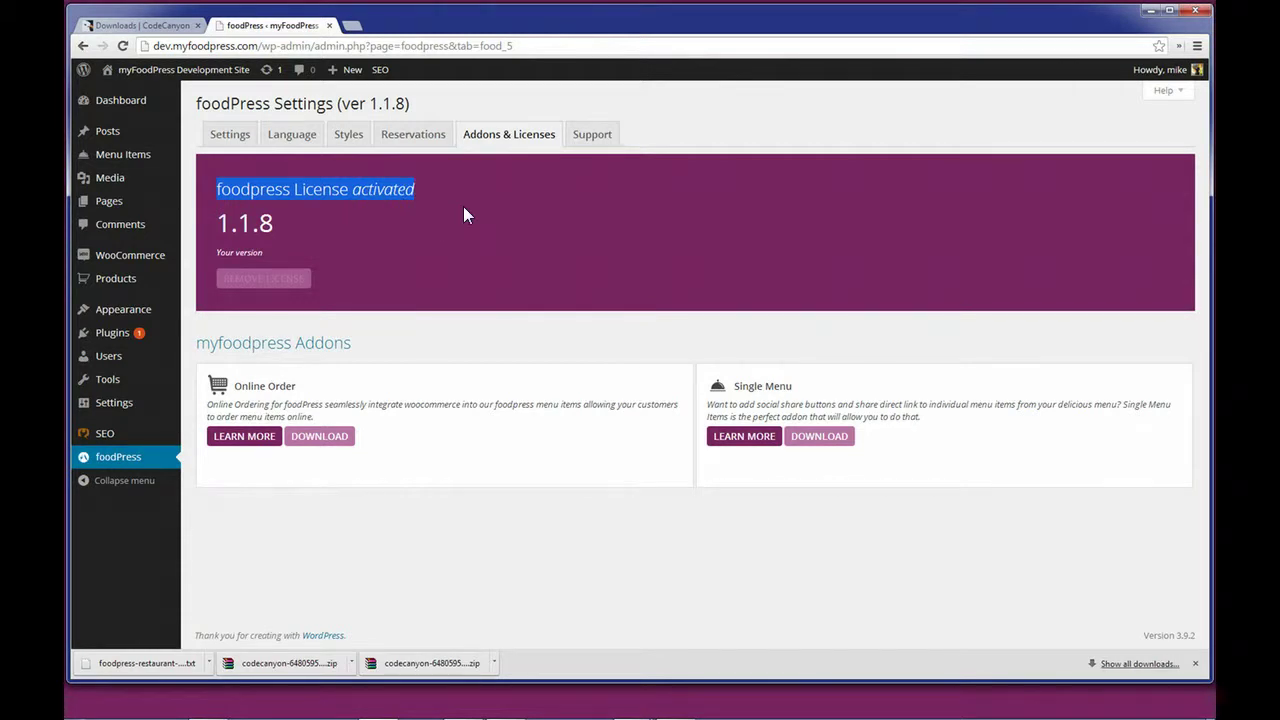
click(620, 244)
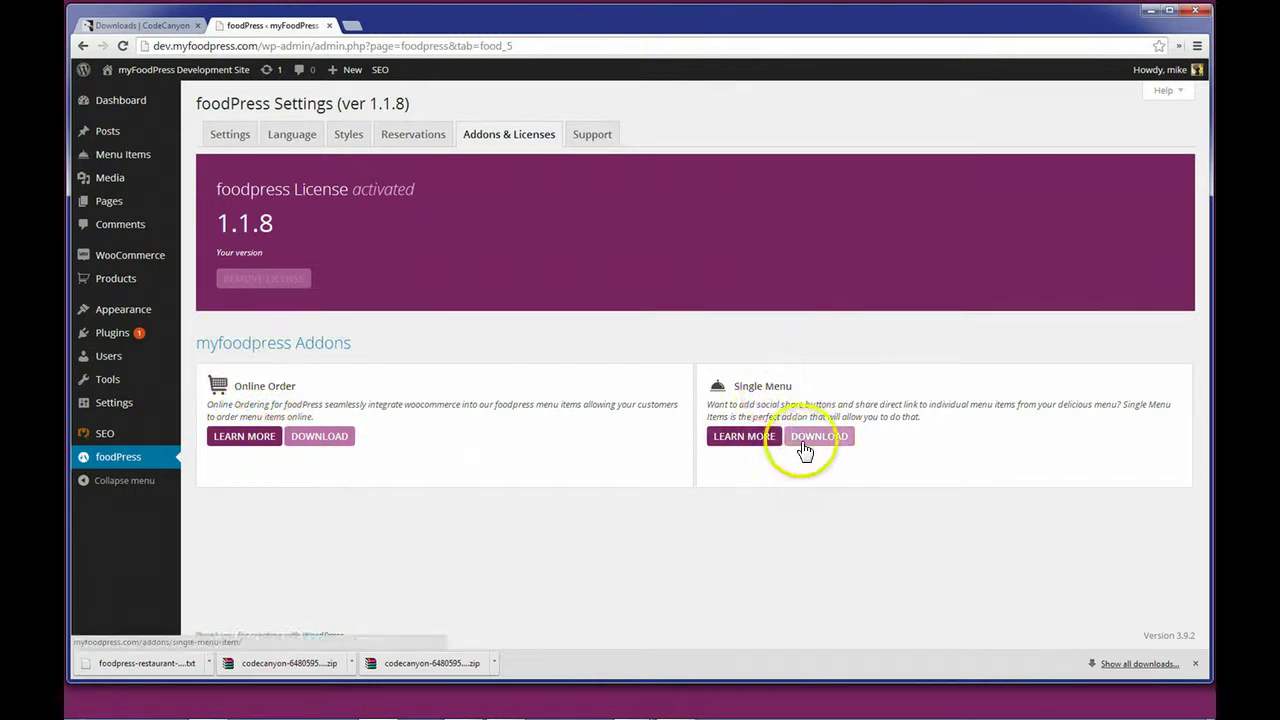
click(624, 269)
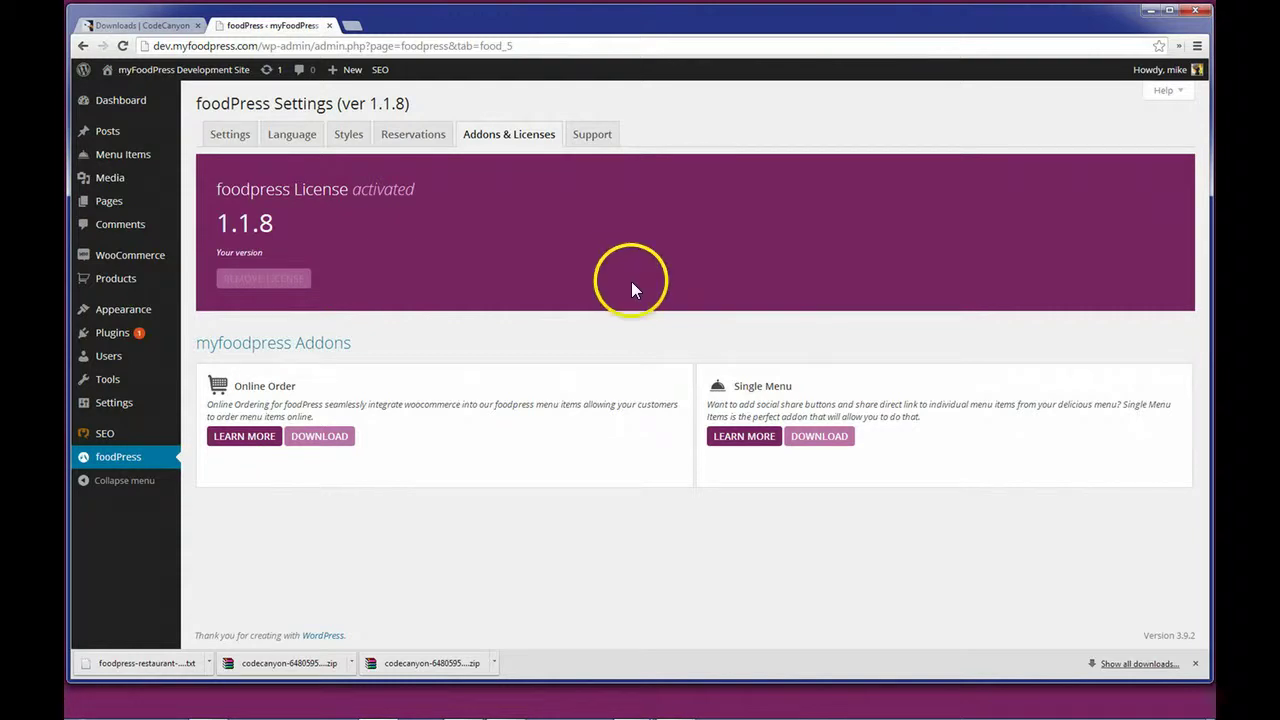